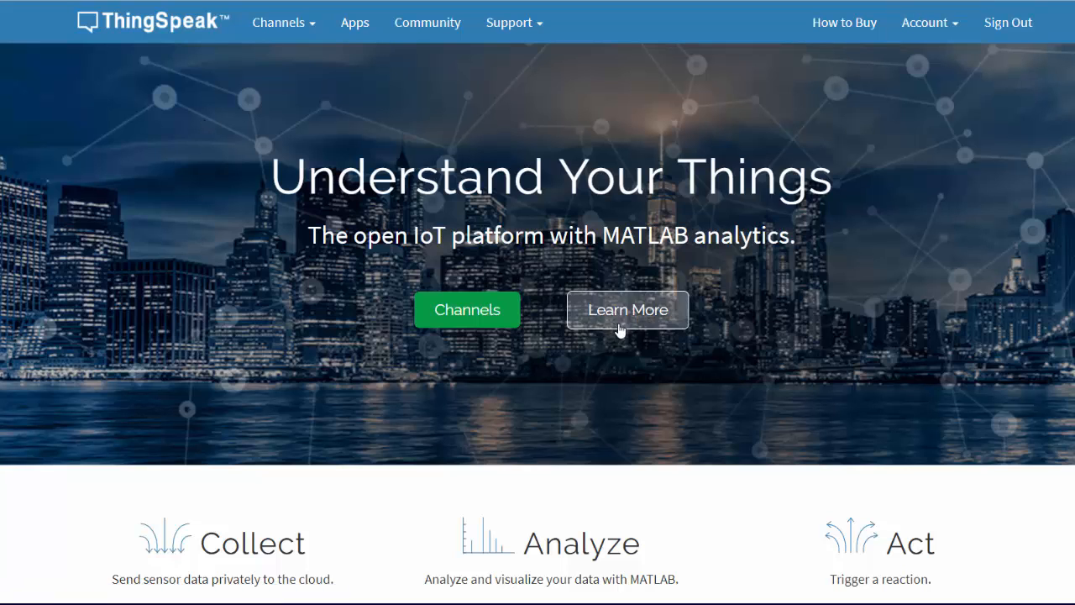
# Open the list of your own channels from the ThingSpeak home page.
pyautogui.scroll(-5, 267, 321)
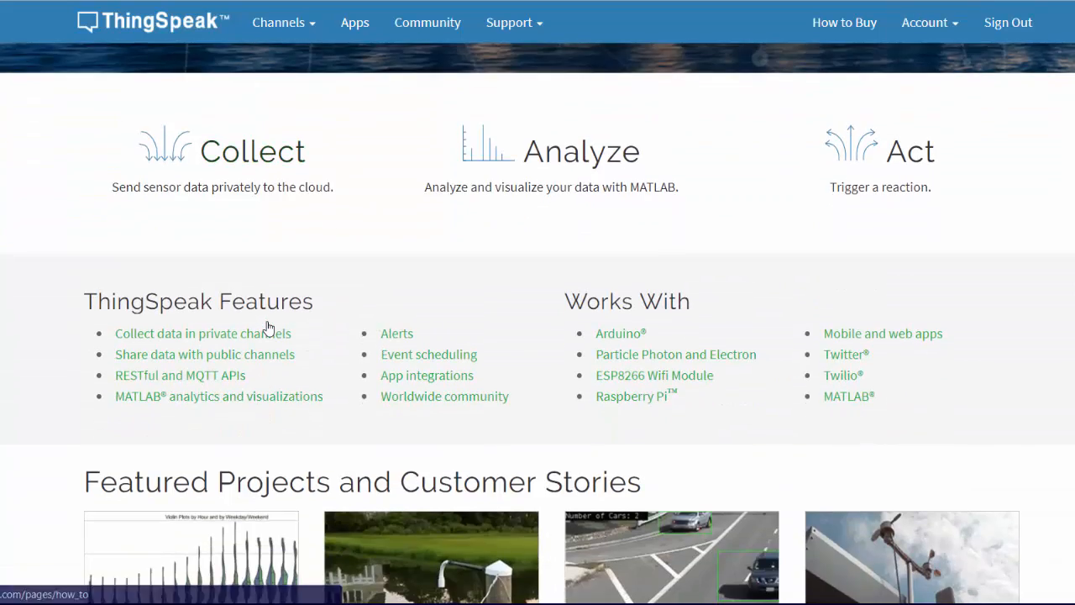
pyautogui.scroll(-3, 268, 326)
pyautogui.scroll(7, 268, 326)
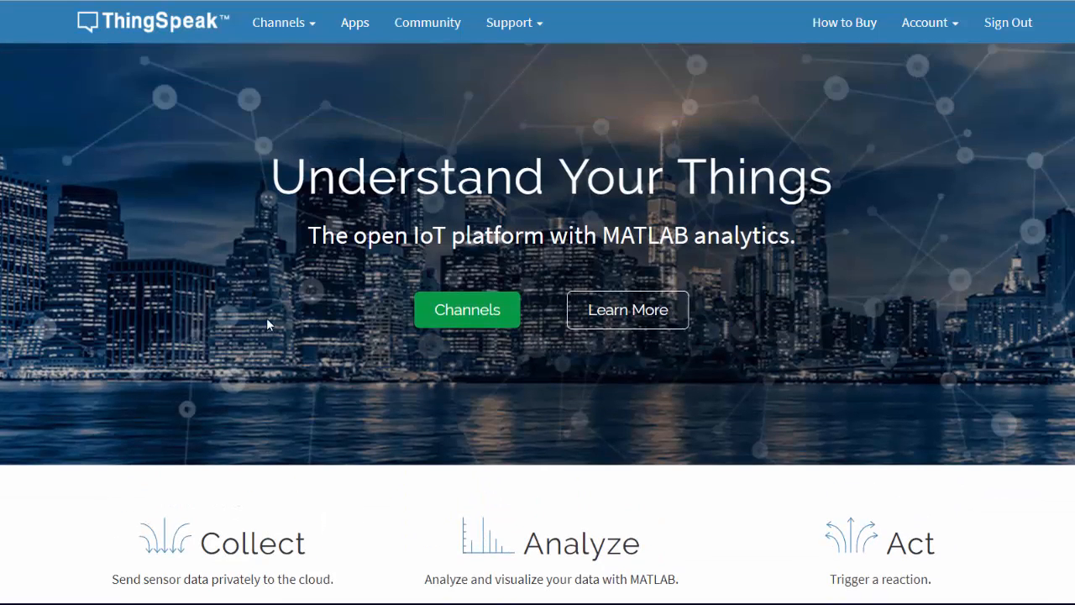
pyautogui.click(311, 42)
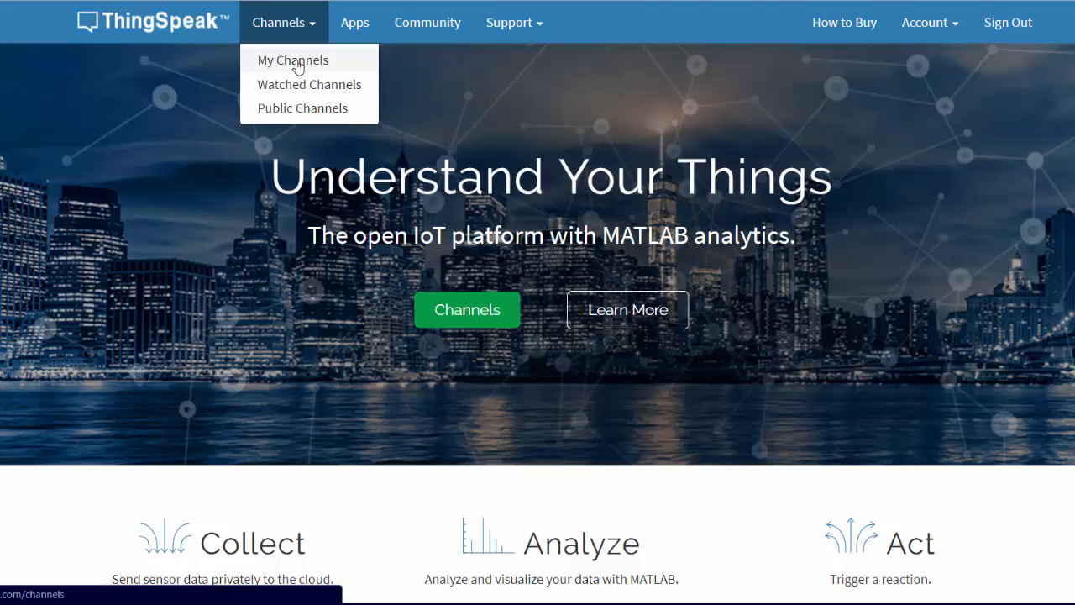
pyautogui.click(296, 63)
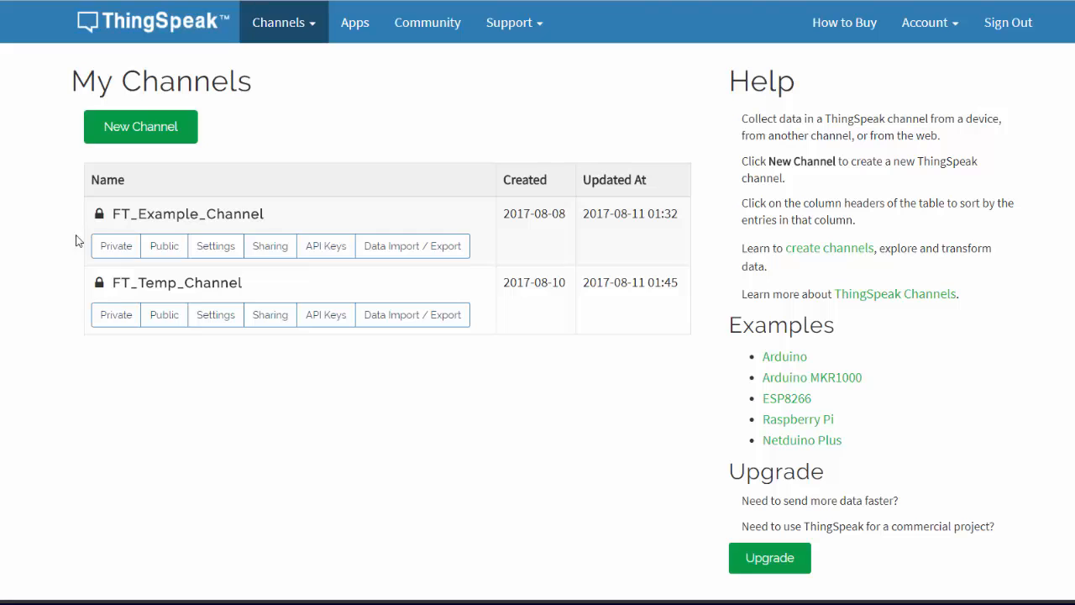
# Open the private view of FT_Example_Channel and look over its channel stats and field charts.
pyautogui.click(116, 247)
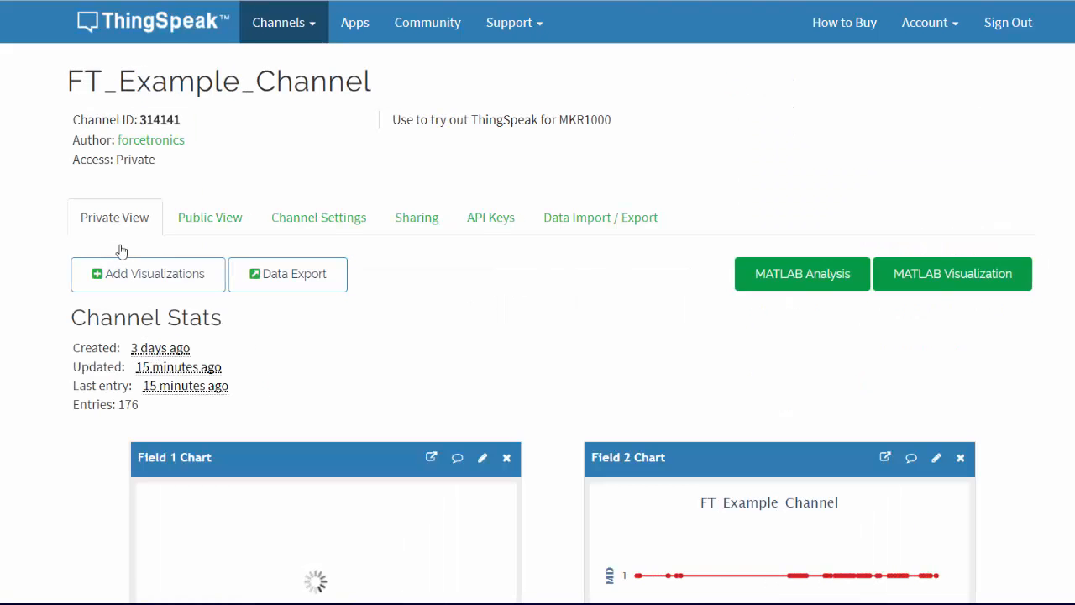
pyautogui.scroll(-1, 46, 254)
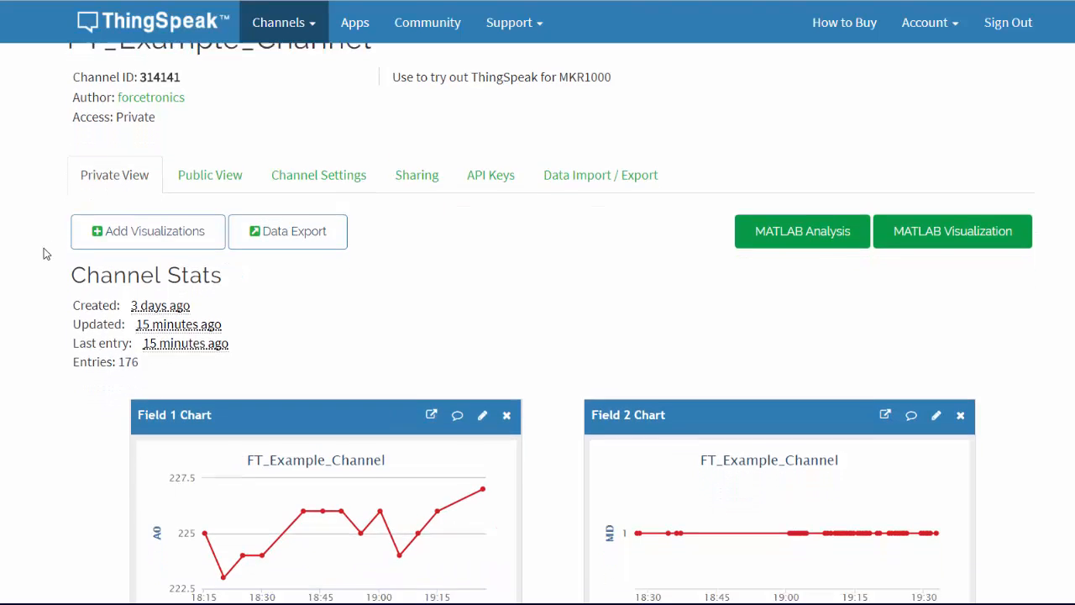
pyautogui.scroll(-1, 46, 253)
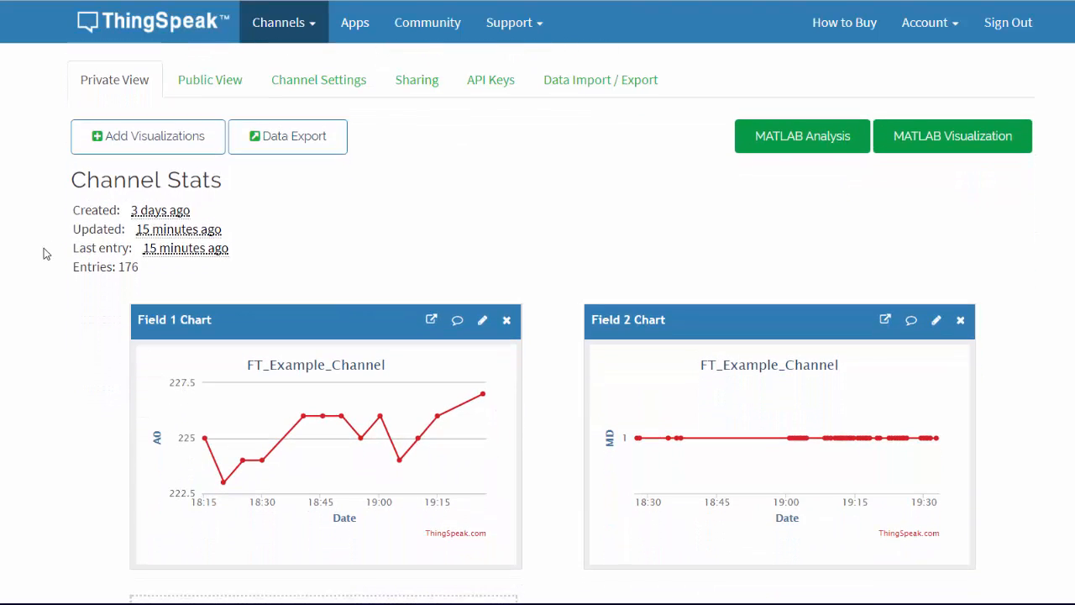
pyautogui.scroll(-2, 47, 254)
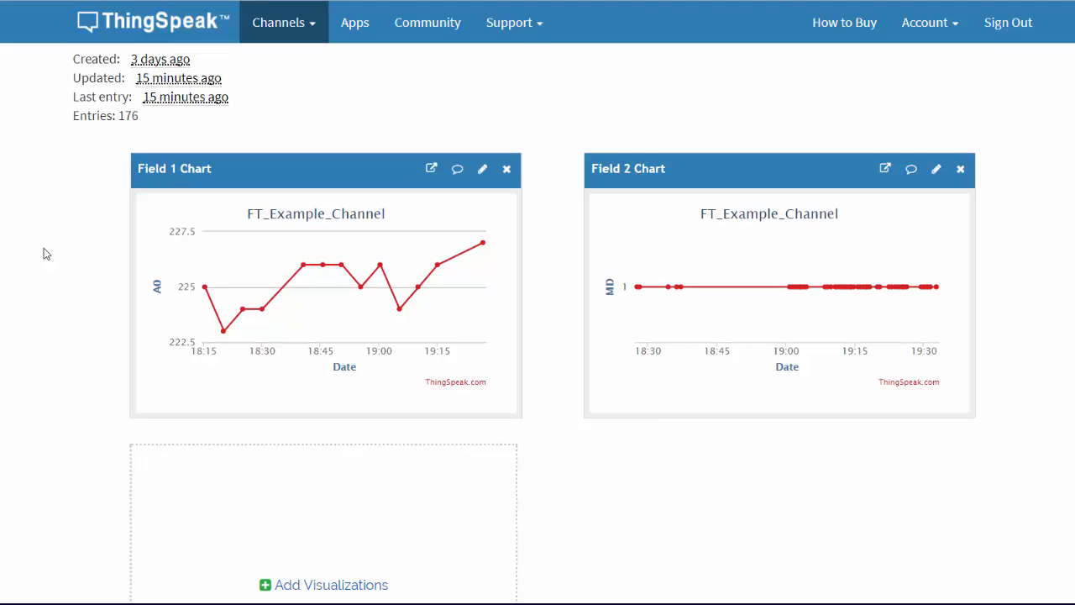
pyautogui.scroll(1, 46, 254)
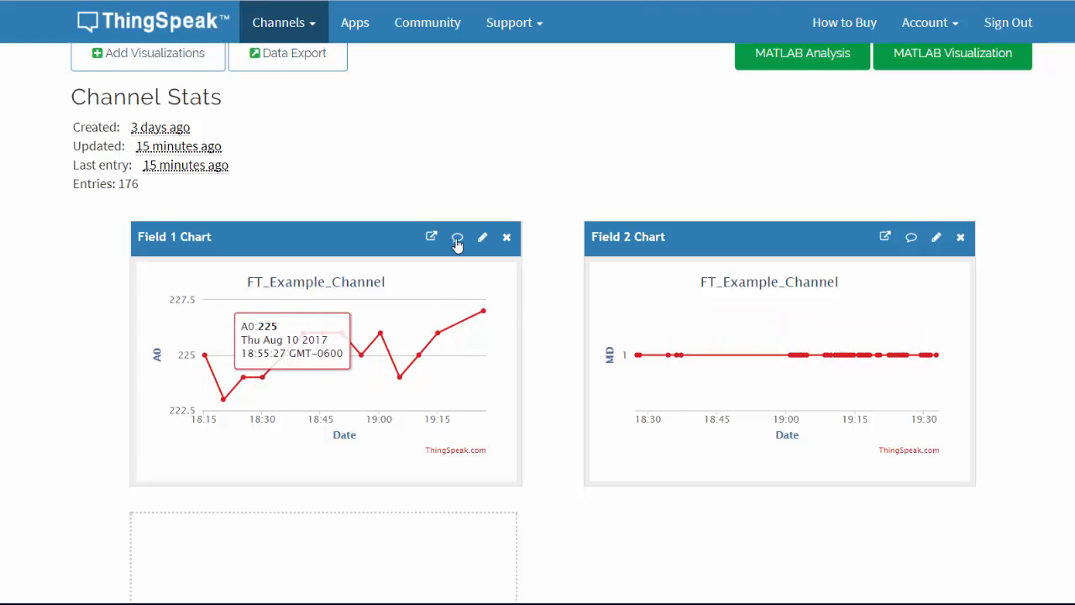
# Set the number of results in the Field 1 chart options to 176 and save the change.
pyautogui.click(482, 237)
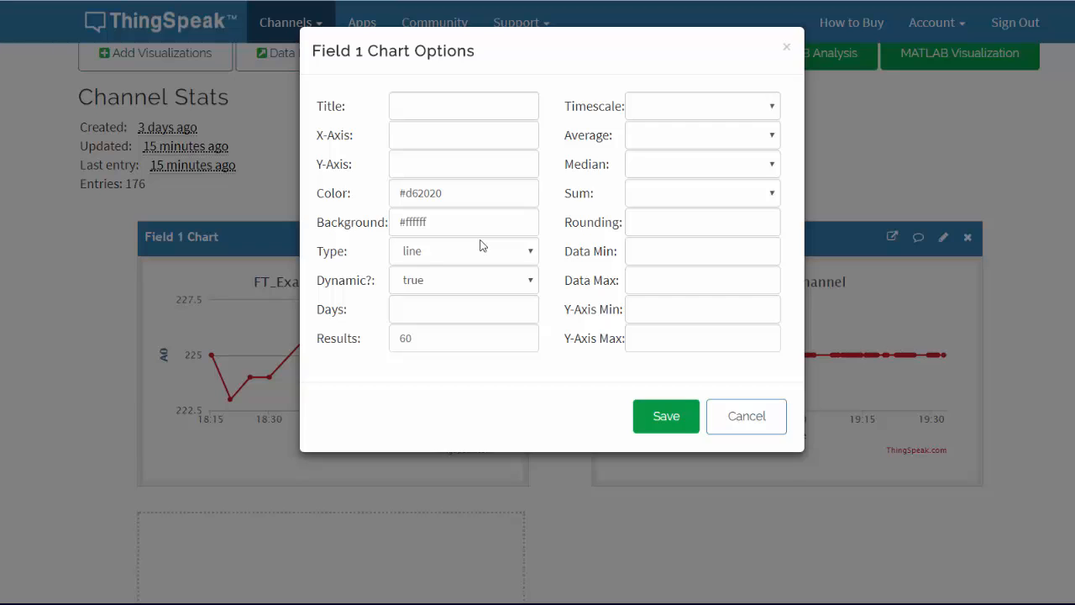
pyautogui.moveTo(440, 344); pyautogui.dragTo(337, 339)
pyautogui.write('176')
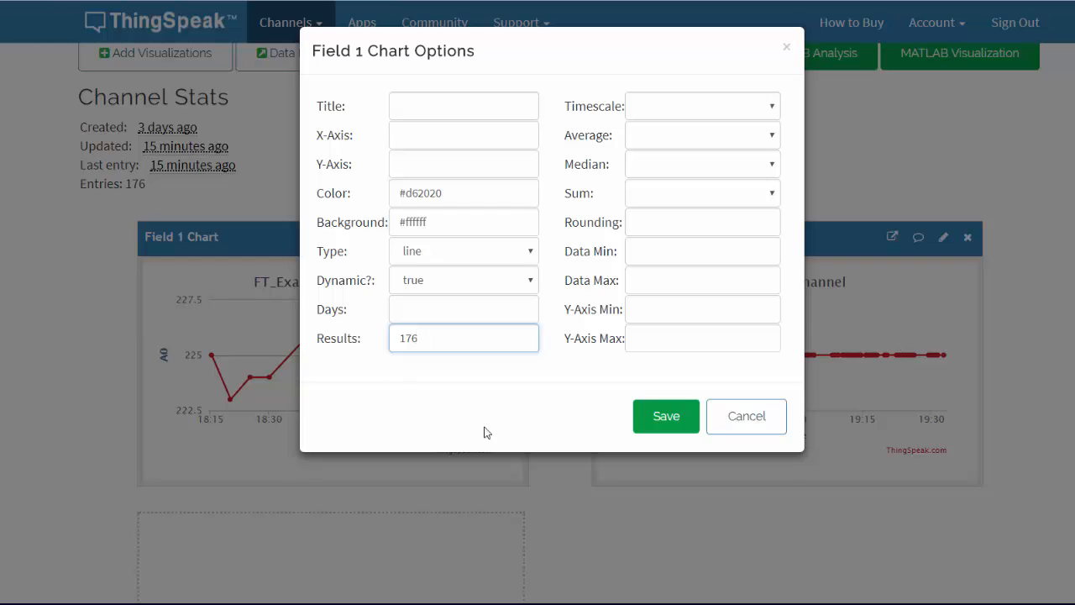
pyautogui.click(664, 416)
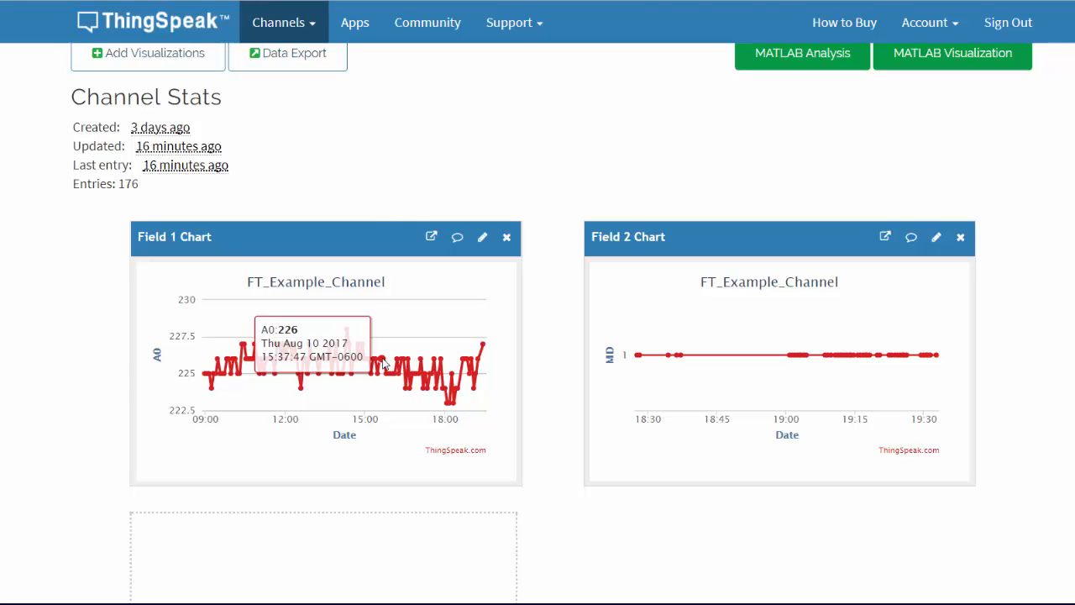
# Open the existing MATLAB Analysis named Calculate Temperature from TMP36 Sensor among the apps.
pyautogui.click(354, 28)
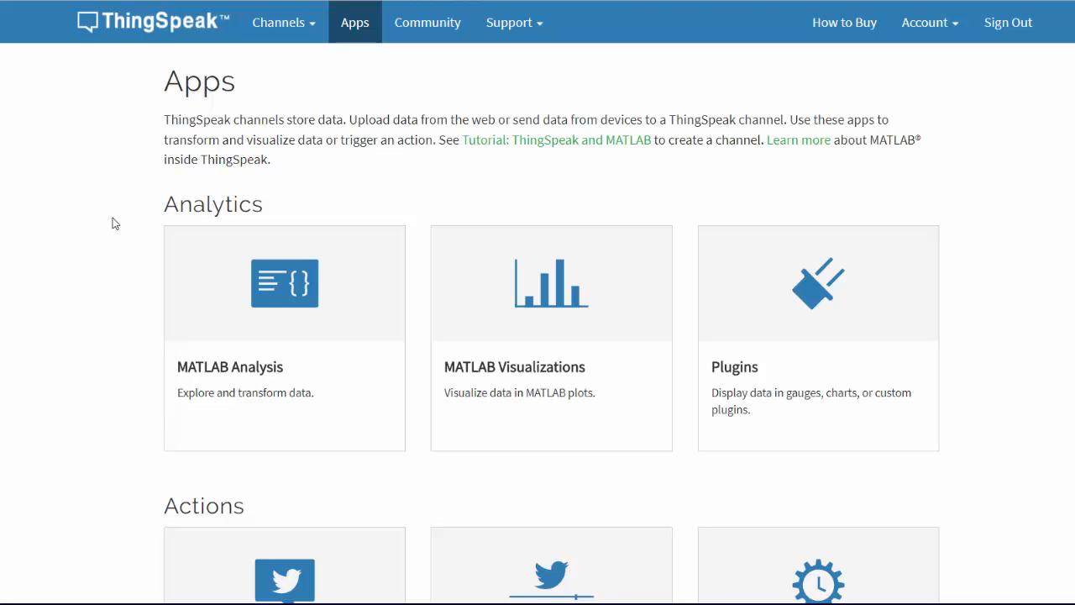
pyautogui.scroll(-2, 115, 223)
pyautogui.scroll(1, 115, 223)
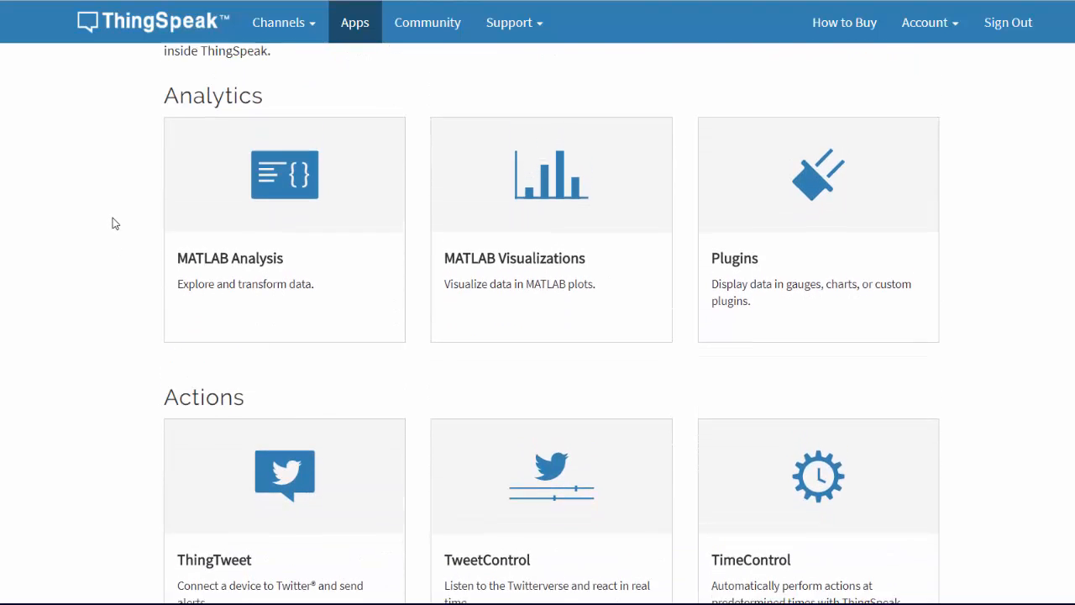
pyautogui.scroll(1, 116, 223)
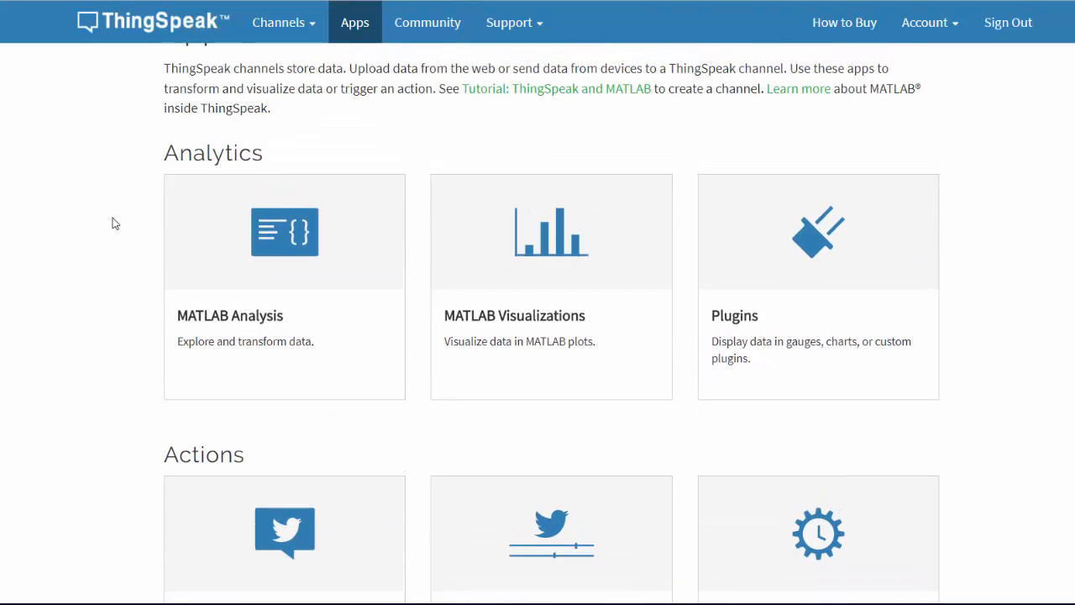
pyautogui.click(217, 280)
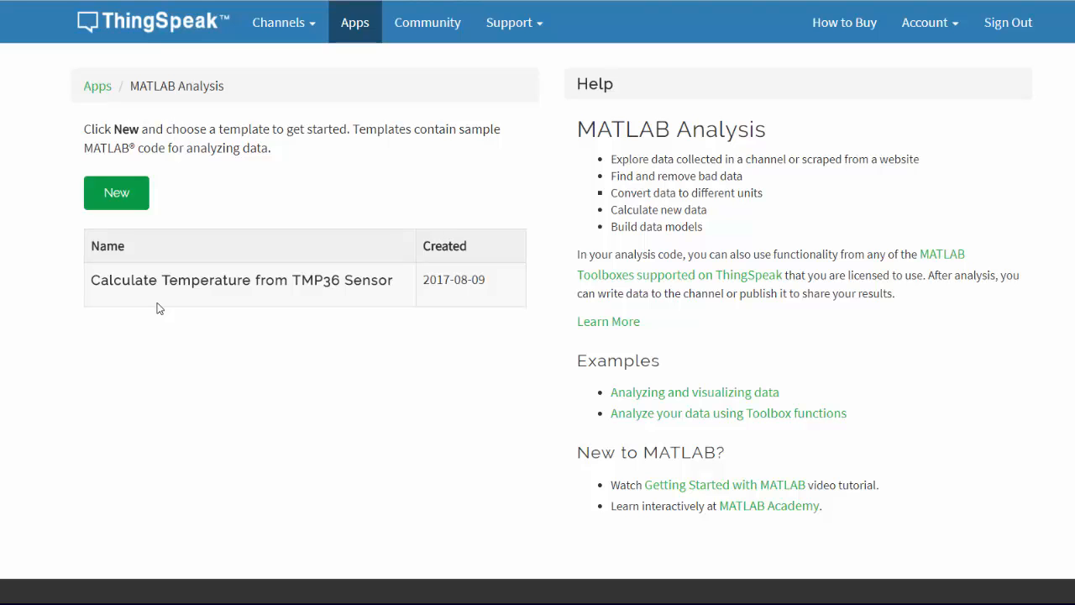
pyautogui.click(160, 291)
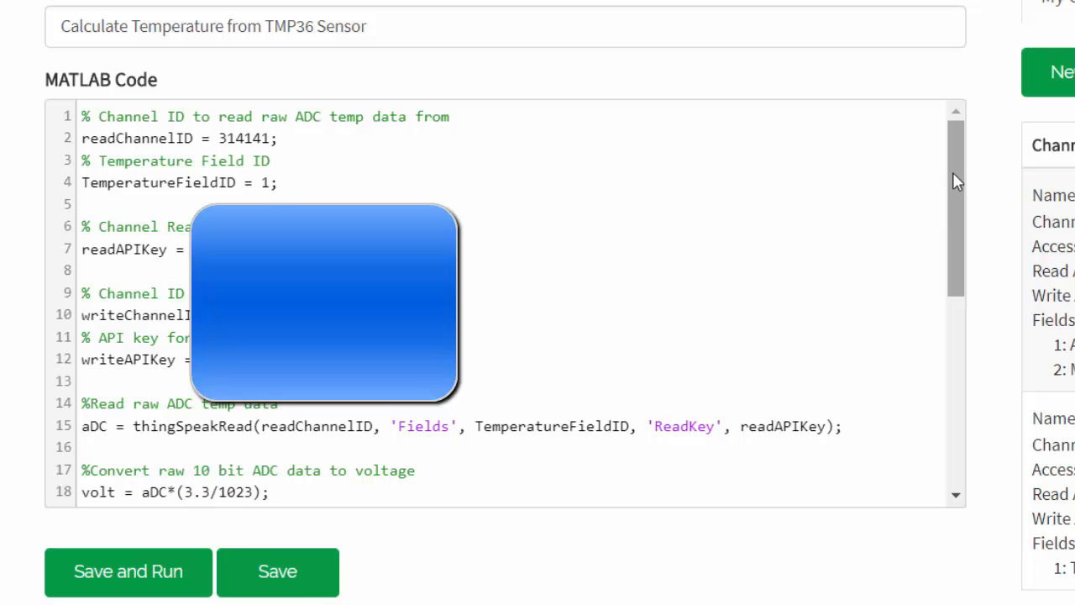
# Examine the MATLAB code for voltage conversion, temperature calculation, the display(tempF) debug line and the channel write.
pyautogui.moveTo(957, 181); pyautogui.dragTo(962, 384)
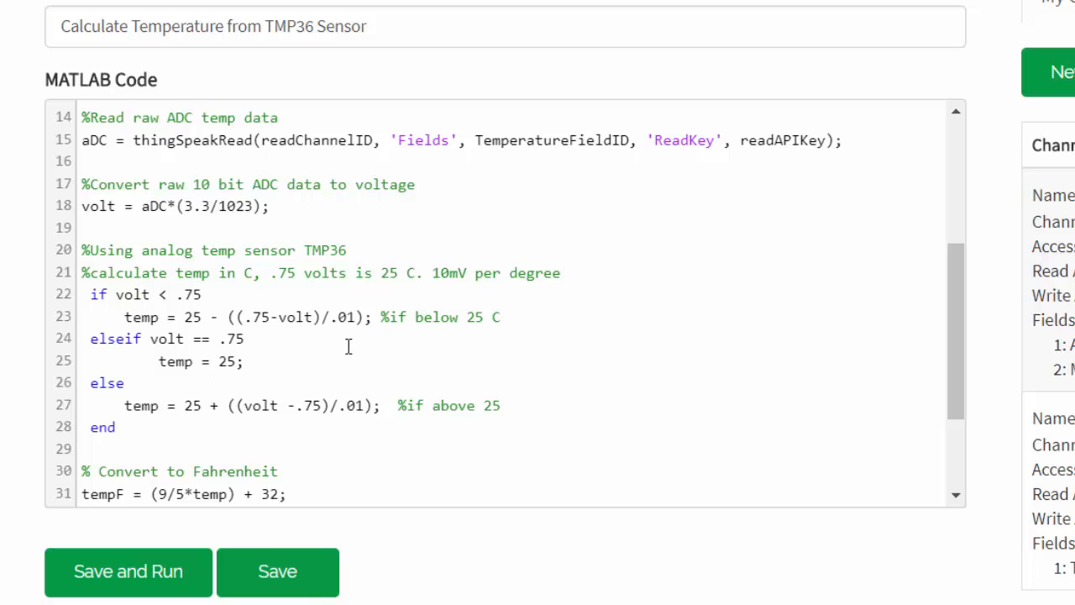
pyautogui.scroll(-2, 348, 347)
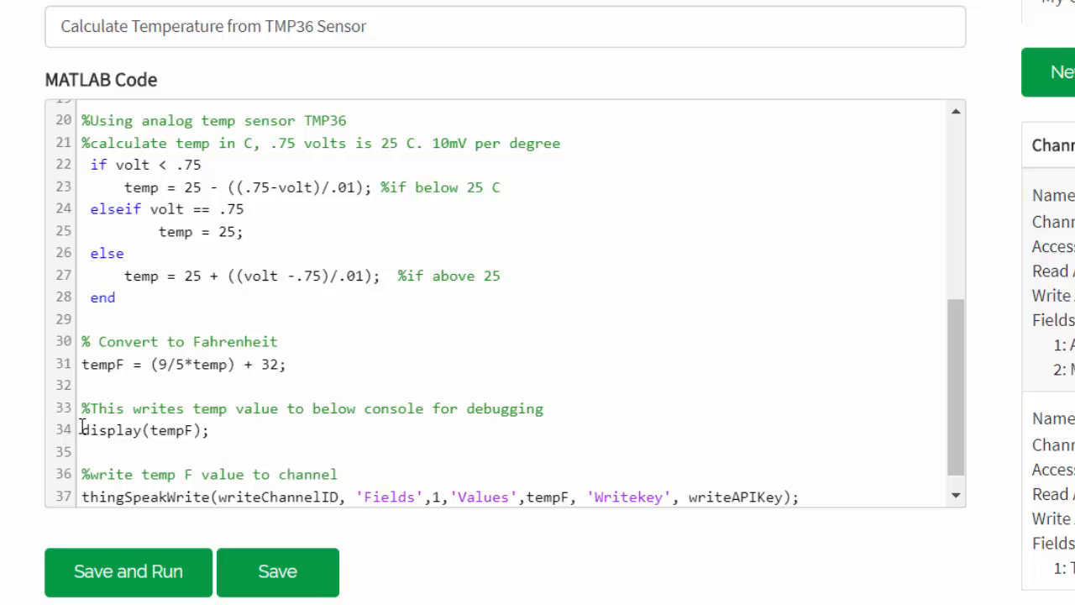
pyautogui.moveTo(83, 430); pyautogui.dragTo(211, 437)
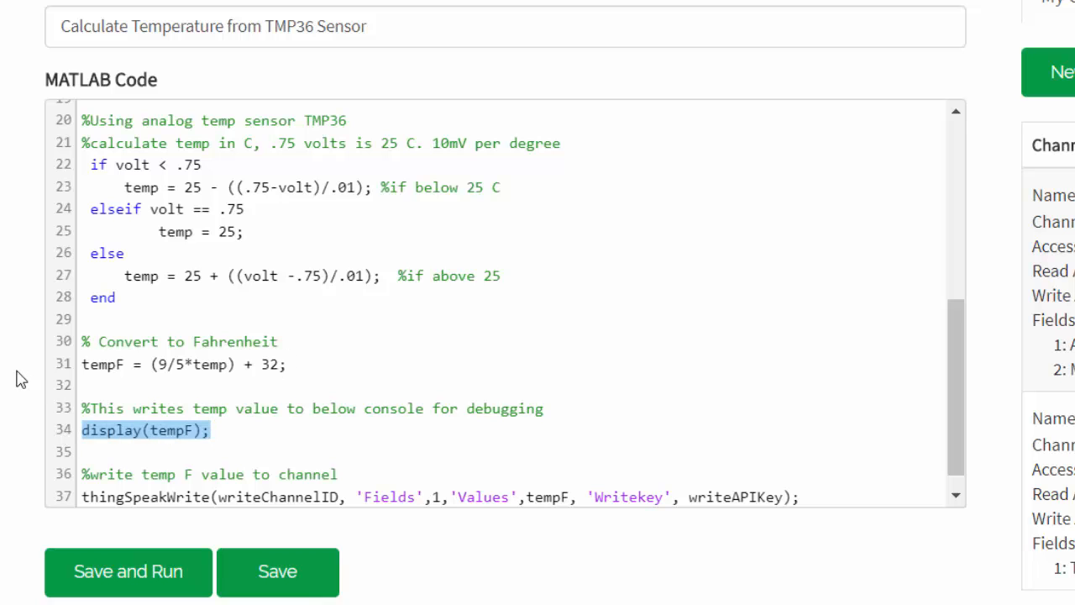
pyautogui.scroll(-2, 24, 376)
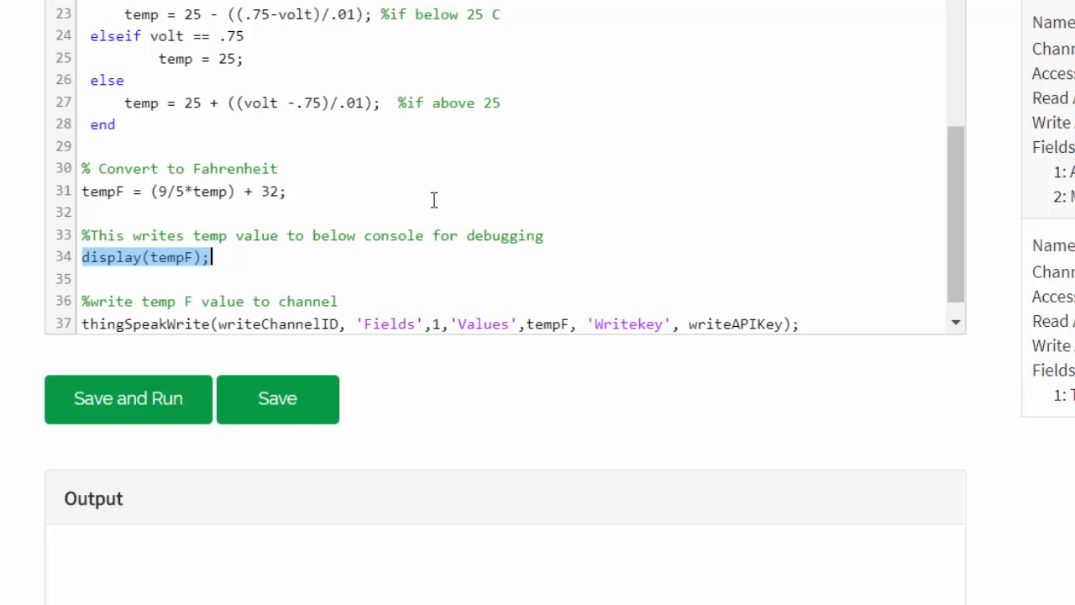
pyautogui.scroll(-1, 993, 137)
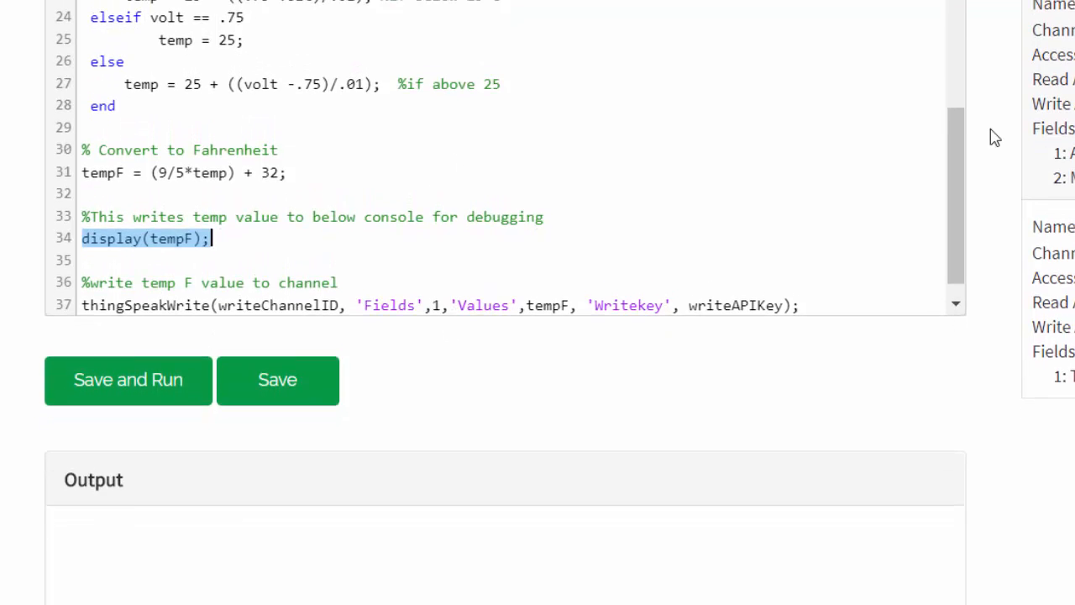
pyautogui.scroll(1, 993, 137)
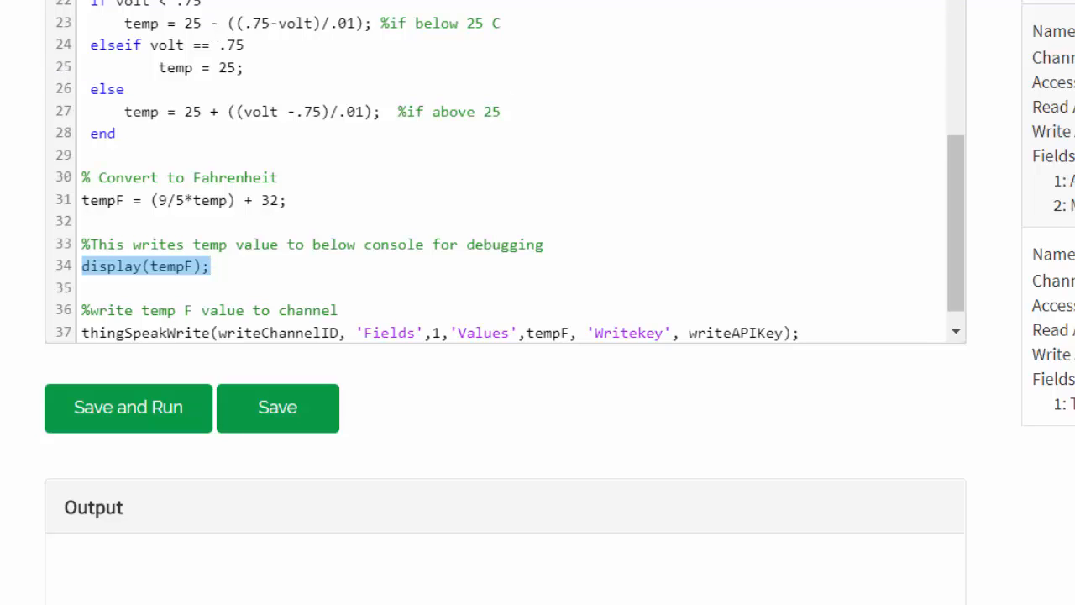
pyautogui.scroll(-1, 537, 303)
pyautogui.scroll(1, 538, 302)
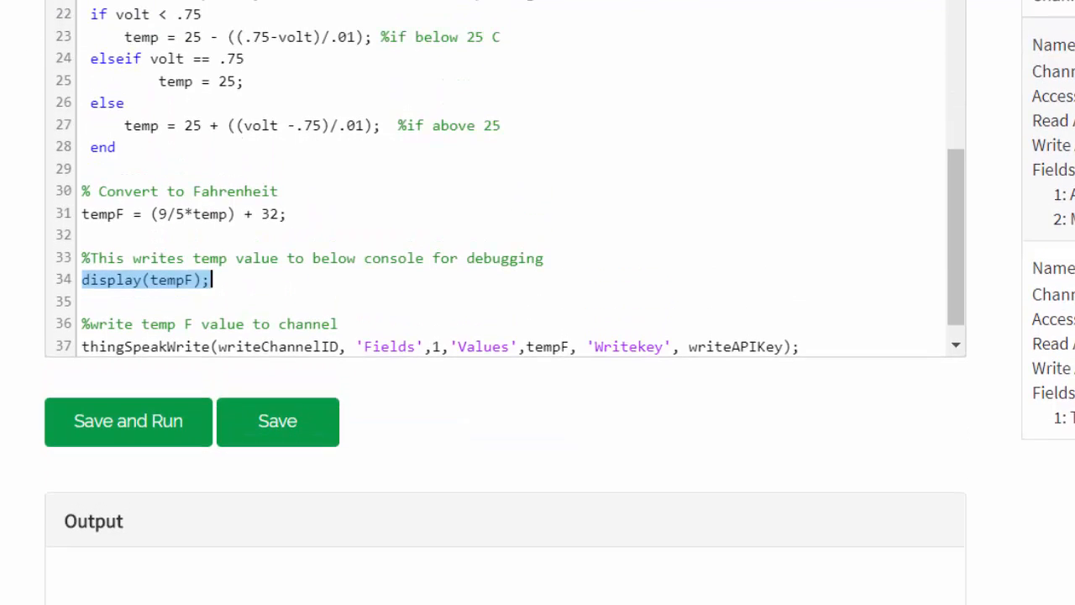
pyautogui.click(212, 280)
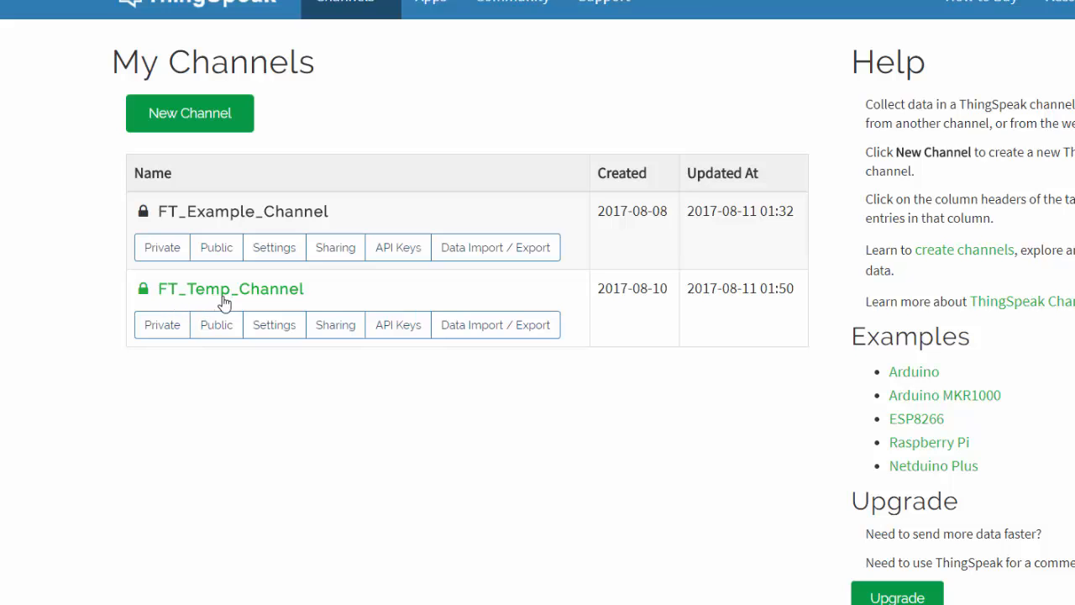
# Open the private view of FT_Temp_Channel and inspect individual data points on its Field 1 temperature chart.
pyautogui.click(168, 334)
pyautogui.scroll(-3, 502, 278)
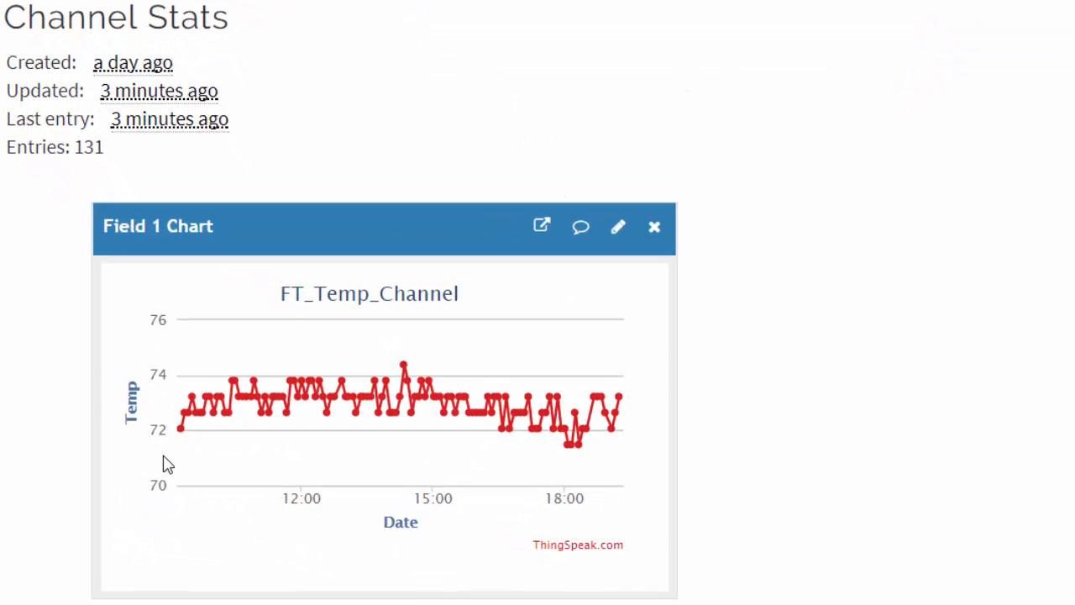
pyautogui.moveTo(181, 426)
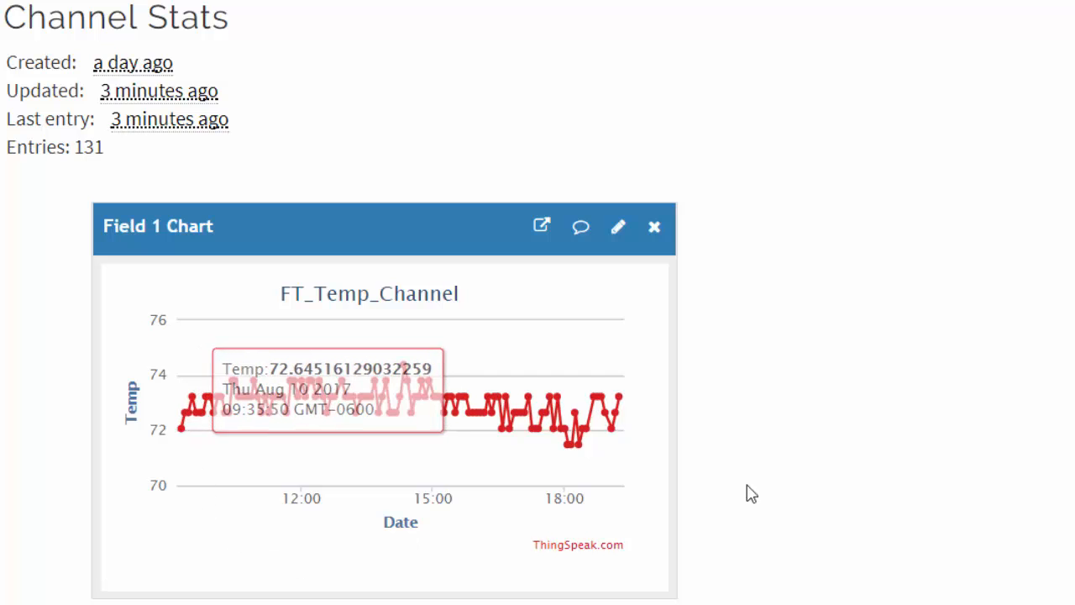
pyautogui.moveTo(217, 419)
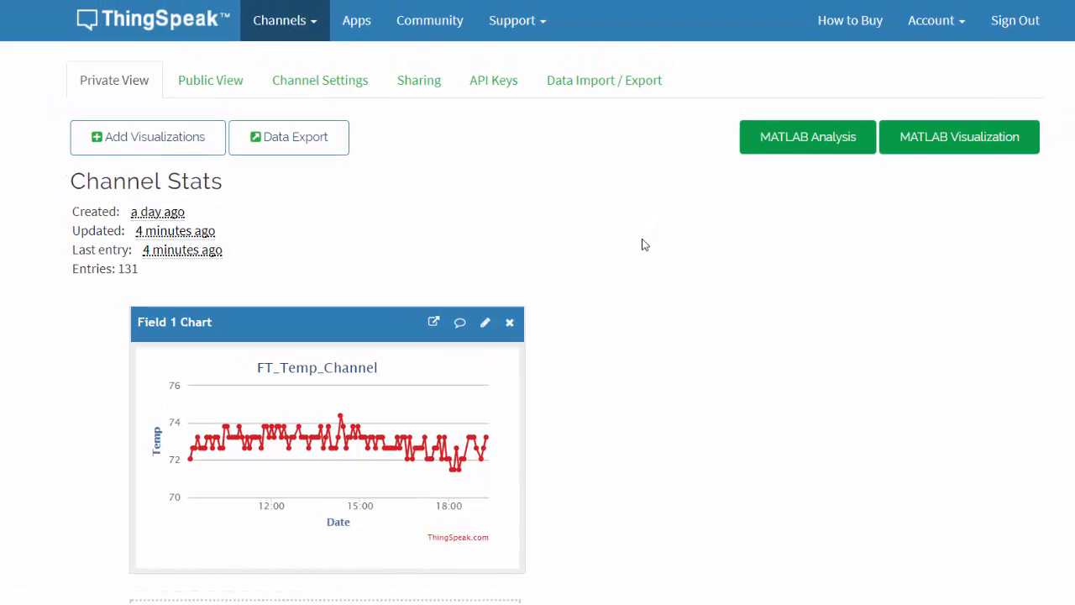
# Open the motionSensorReact reaction for editing in the React app.
pyautogui.click(356, 20)
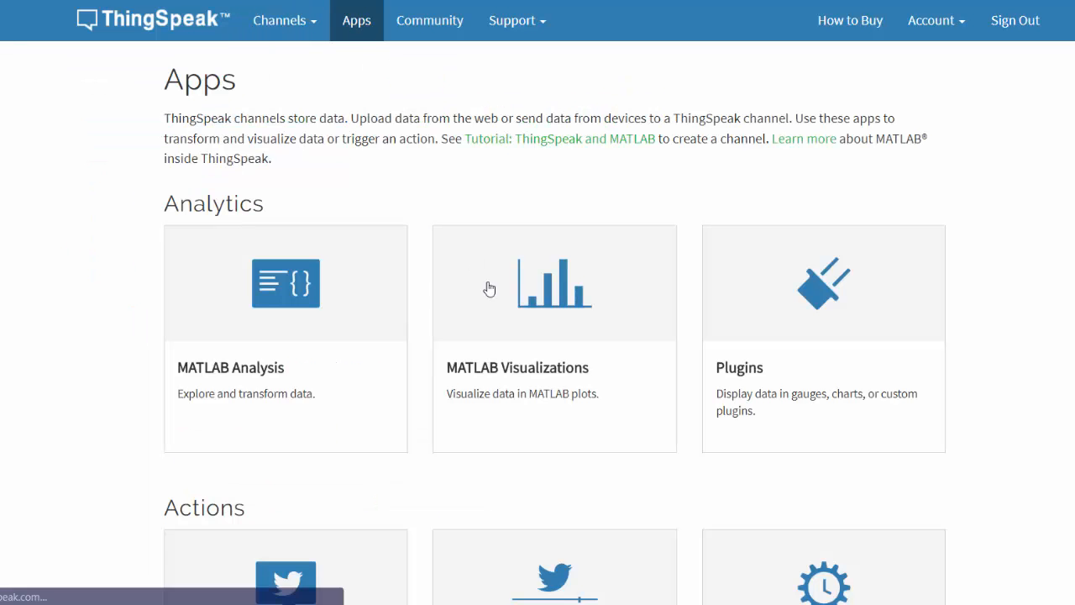
pyautogui.scroll(-3, 487, 294)
pyautogui.scroll(-3, 491, 293)
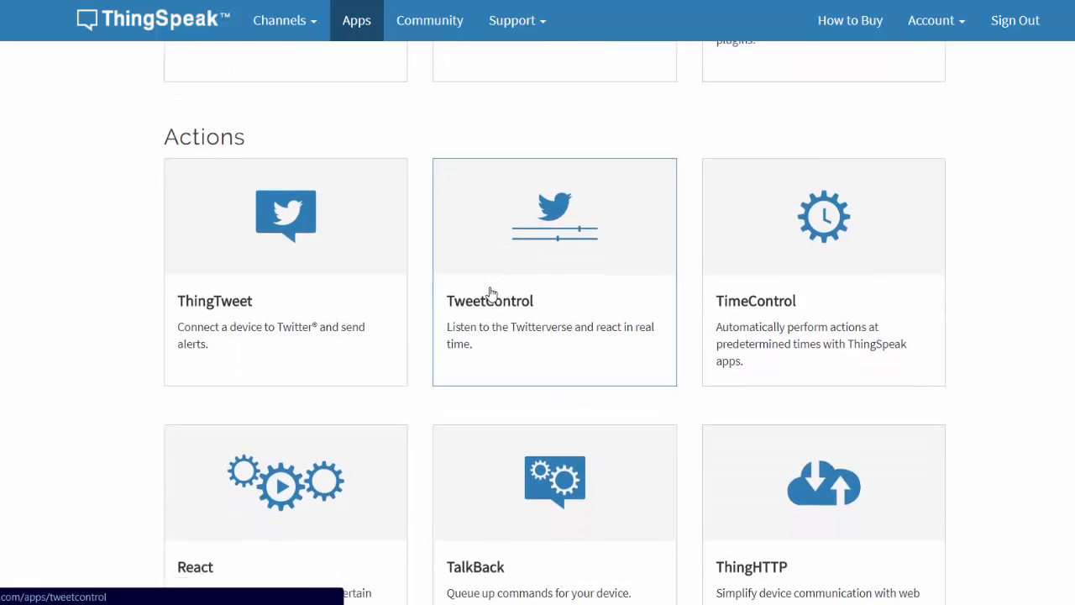
pyautogui.click(353, 428)
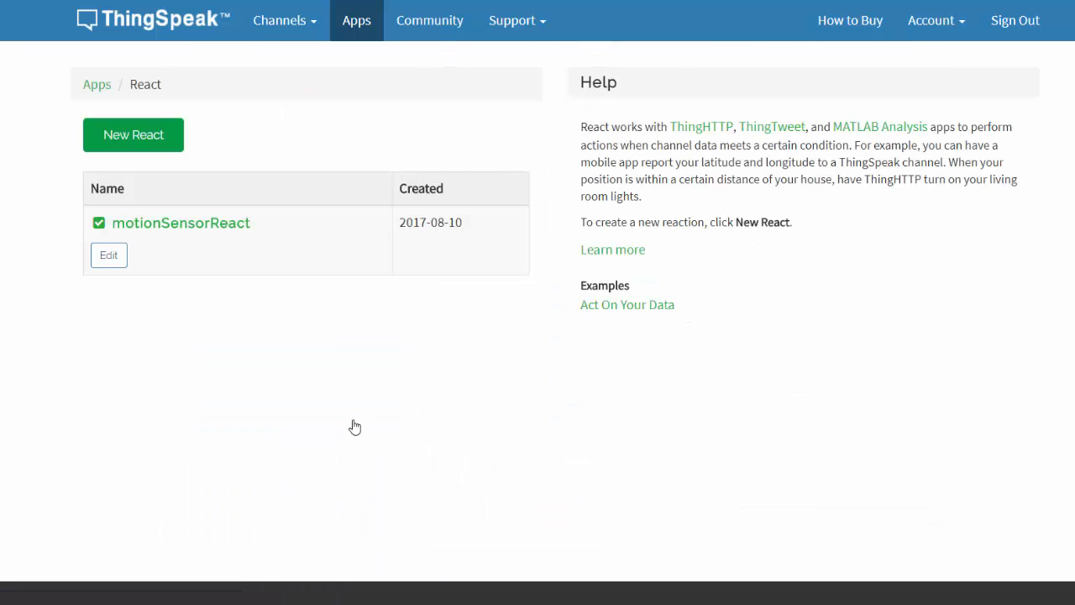
pyautogui.click(234, 225)
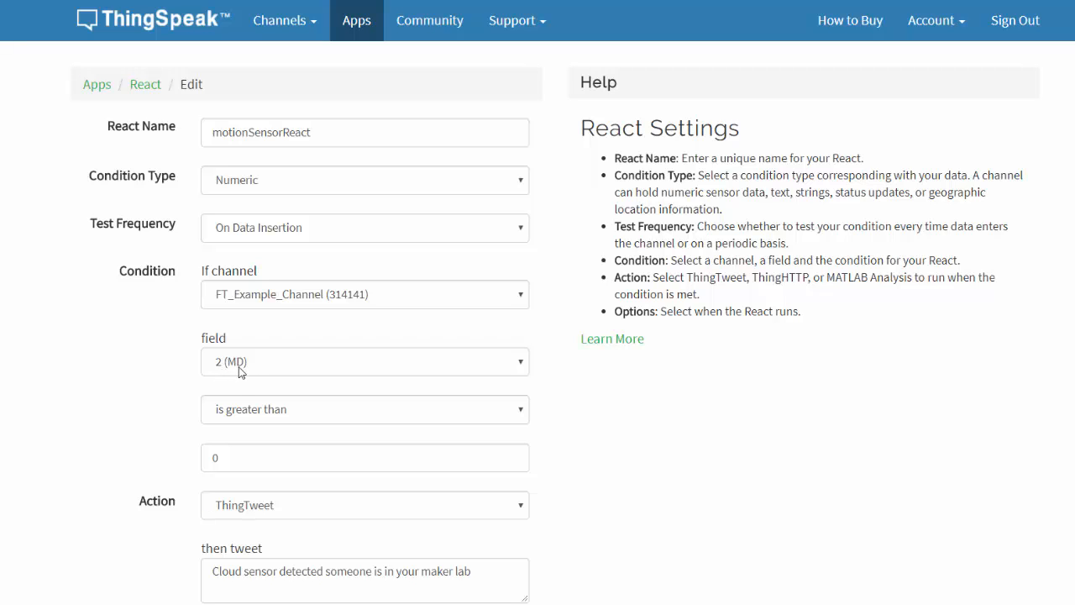
# Check the reaction's available comparison operators and its threshold value for the MD field of FT_Example_Channel.
pyautogui.scroll(-1, 193, 387)
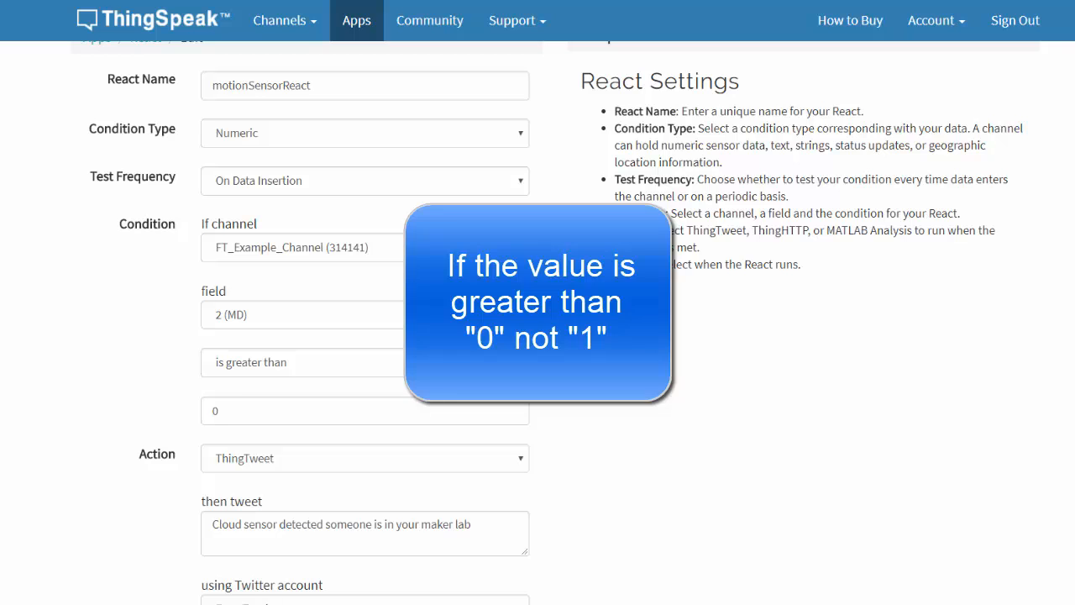
pyautogui.click(520, 364)
pyautogui.click(520, 364)
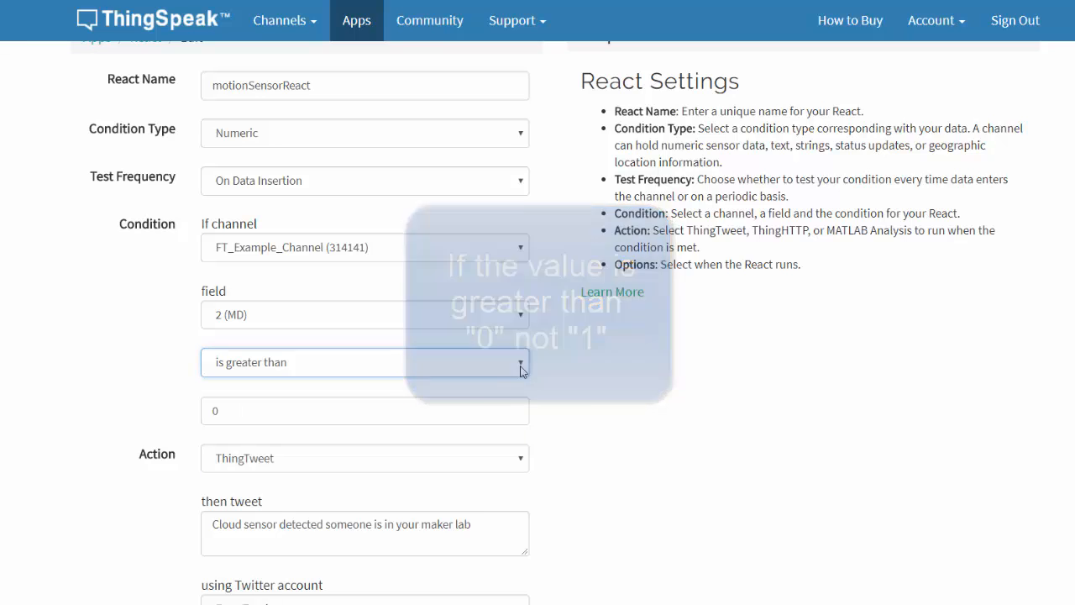
pyautogui.click(312, 404)
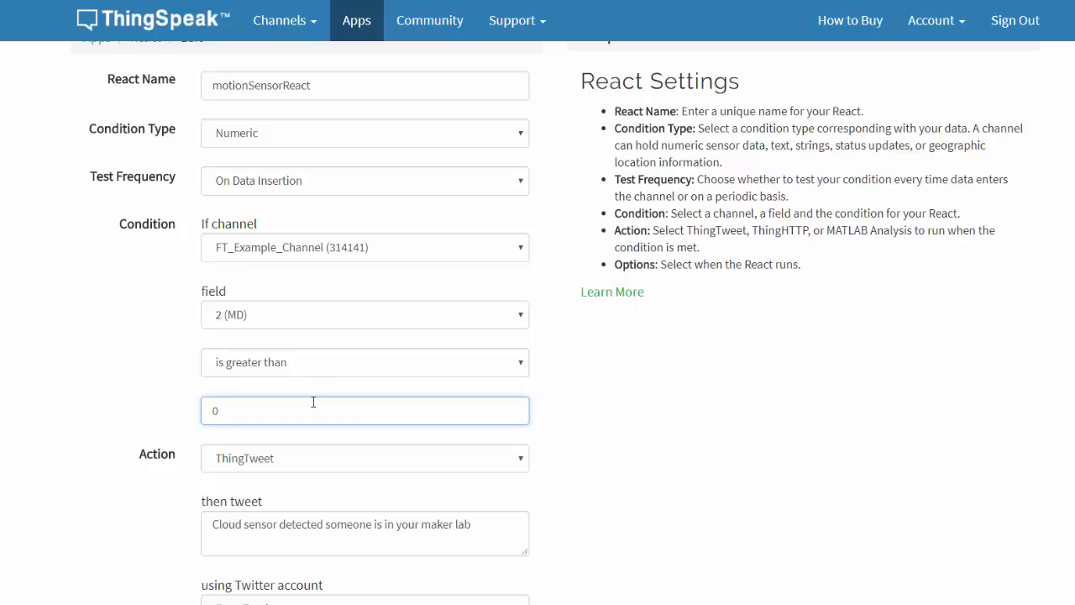
# Check the reaction's tweet text, Twitter account and run options, the posted tweets on Twitter, and the available Action types.
pyautogui.scroll(-1, 598, 395)
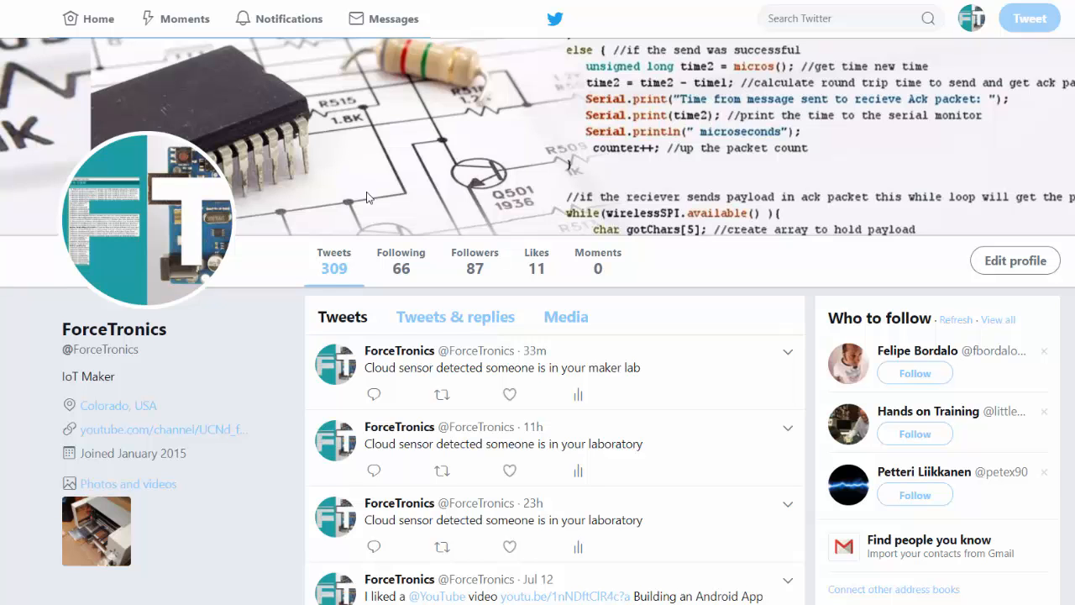
pyautogui.scroll(-1, 367, 198)
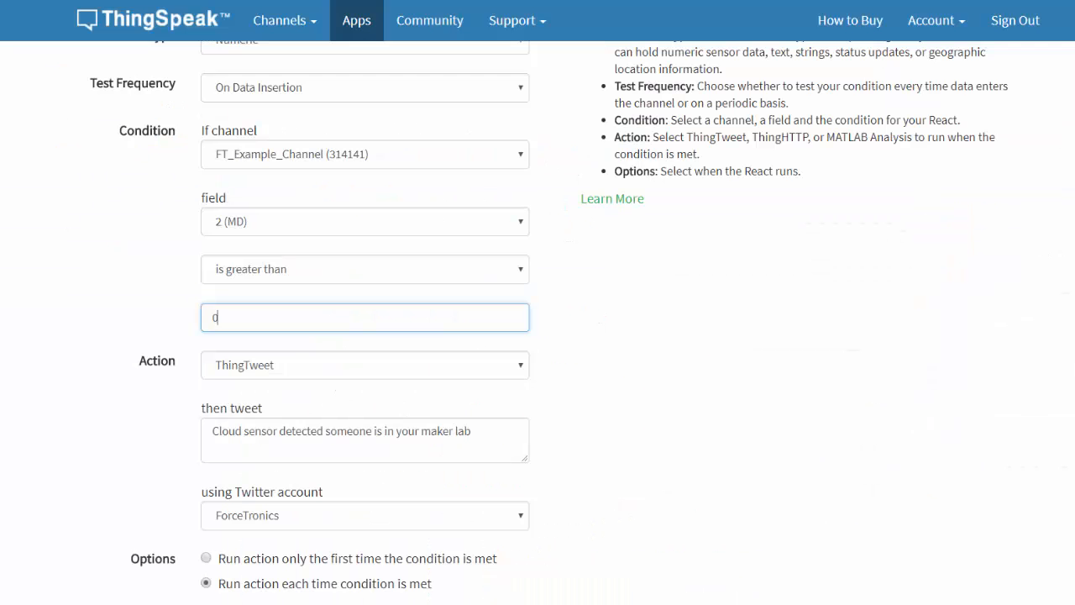
pyautogui.scroll(-2, 114, 351)
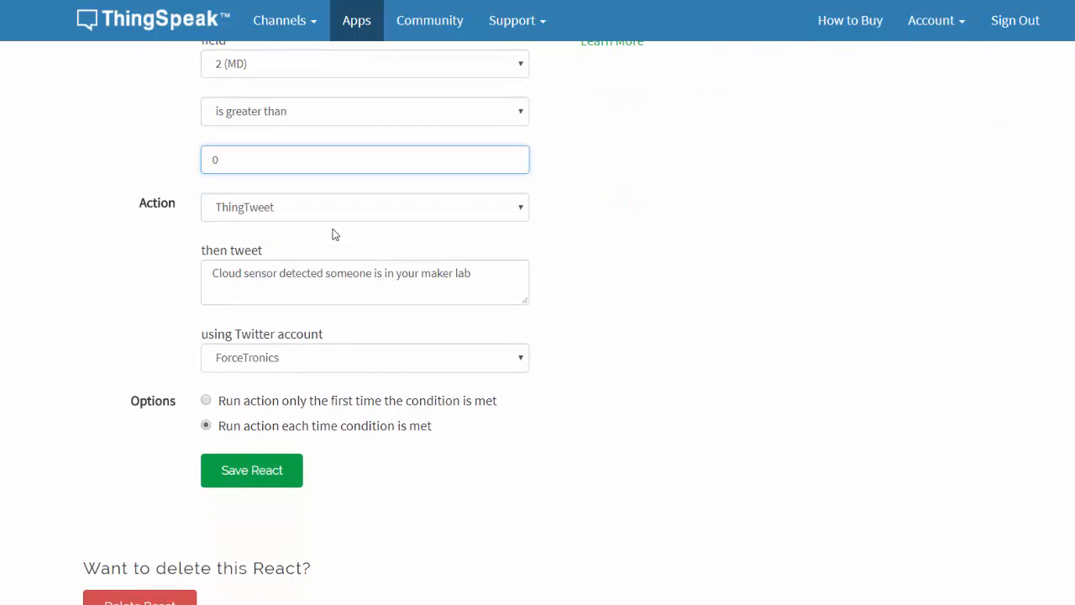
pyautogui.click(518, 210)
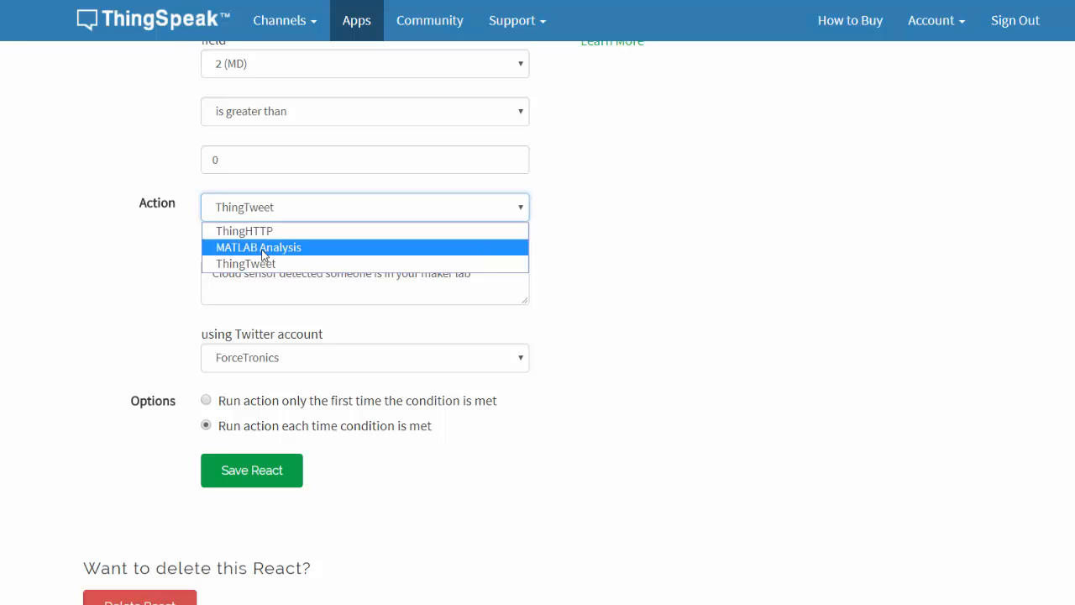
pyautogui.click(101, 279)
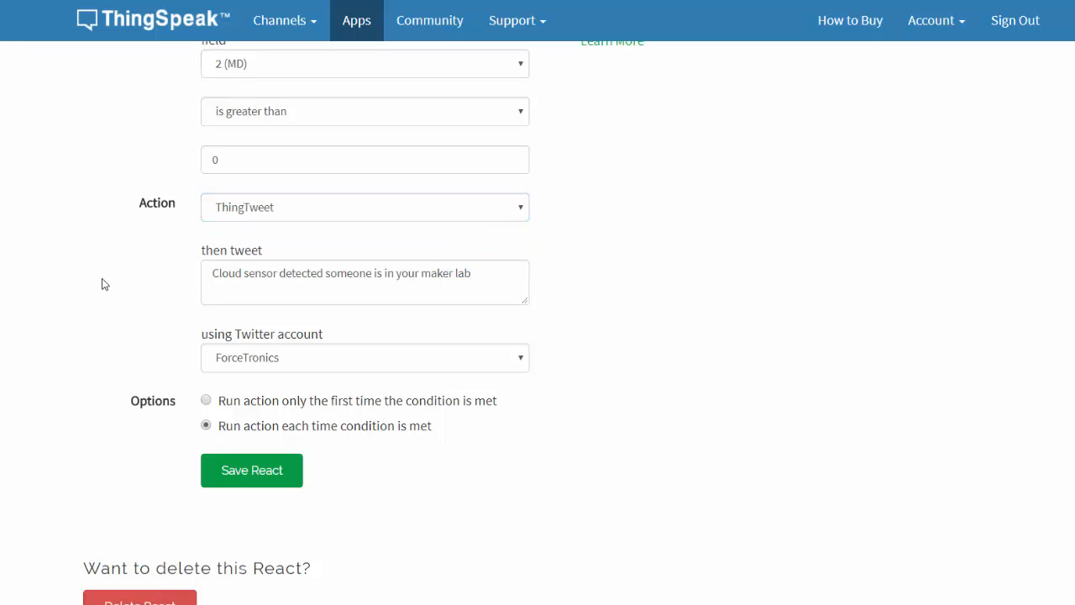
# Switch to the ThingSpeak_Example Arduino sketch and examine its network settings, WiFi clients, ThingSpeak server address and write API key variable.
pyautogui.scroll(-1, 101, 279)
pyautogui.scroll(-2, 102, 282)
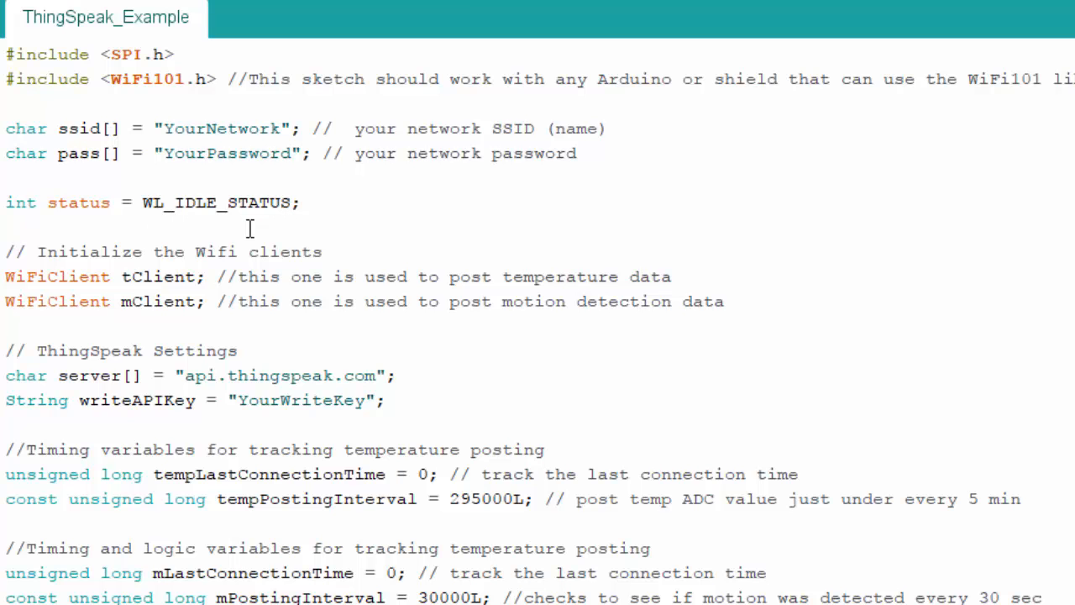
pyautogui.scroll(-1, 377, 227)
pyautogui.scroll(-1, 377, 227)
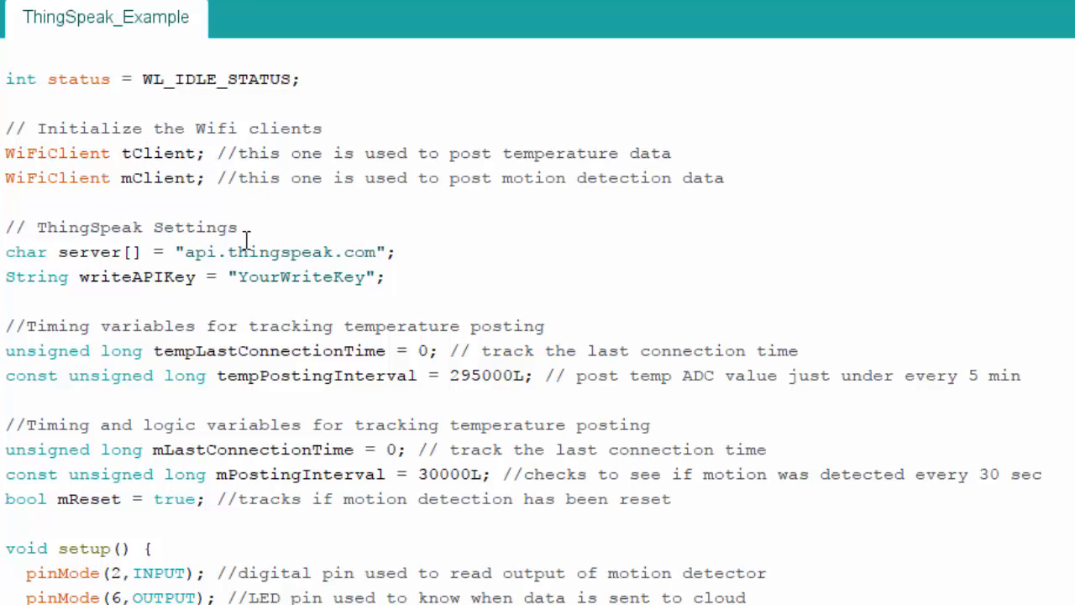
pyautogui.click(188, 252)
pyautogui.moveTo(200, 252); pyautogui.dragTo(375, 252)
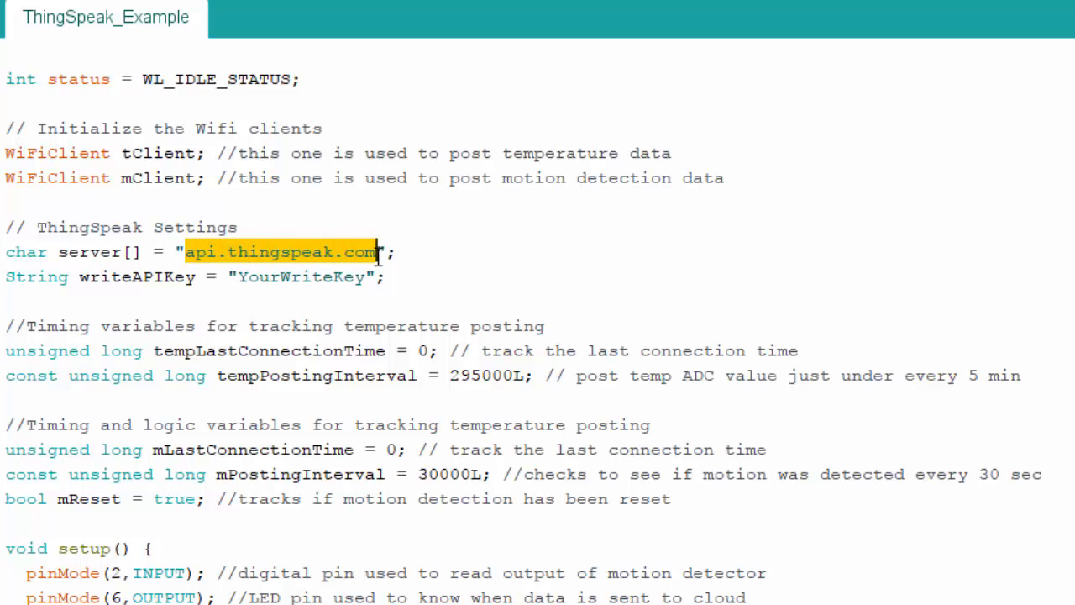
pyautogui.moveTo(240, 278); pyautogui.dragTo(359, 286)
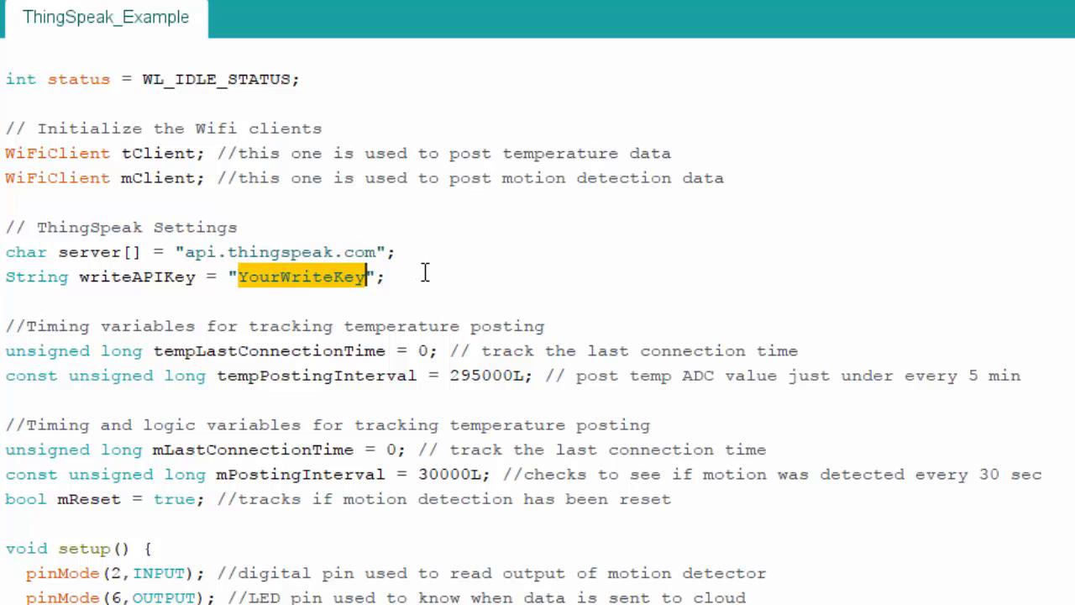
# Examine the sketch's temperature and motion posting intervals, the mReset variable, and the pin modes and WiFi connection in setup().
pyautogui.scroll(-1, 404, 278)
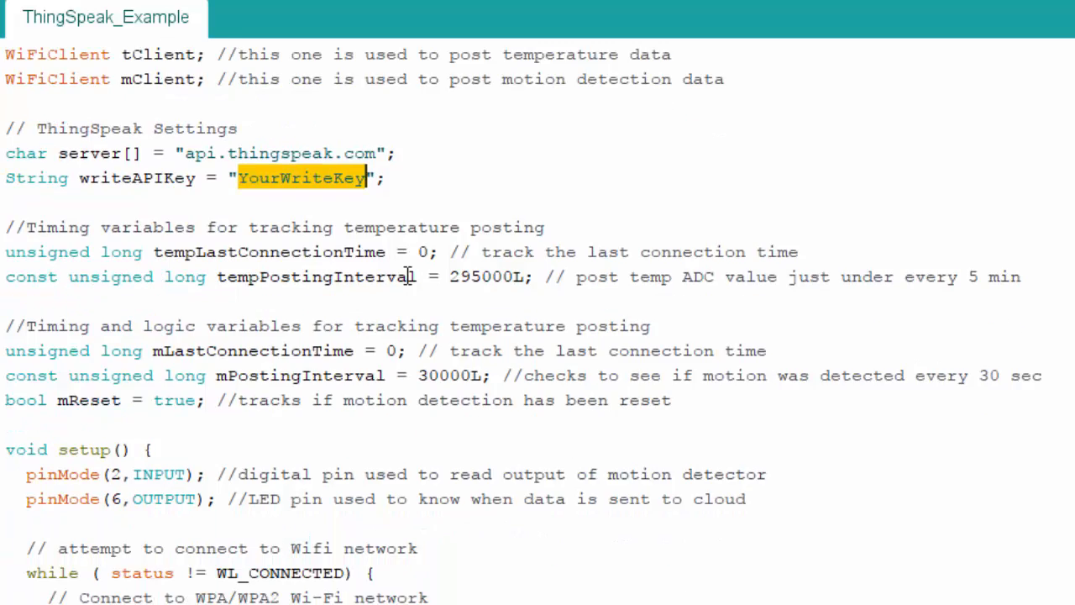
pyautogui.scroll(5, 404, 278)
pyautogui.scroll(-5, 404, 278)
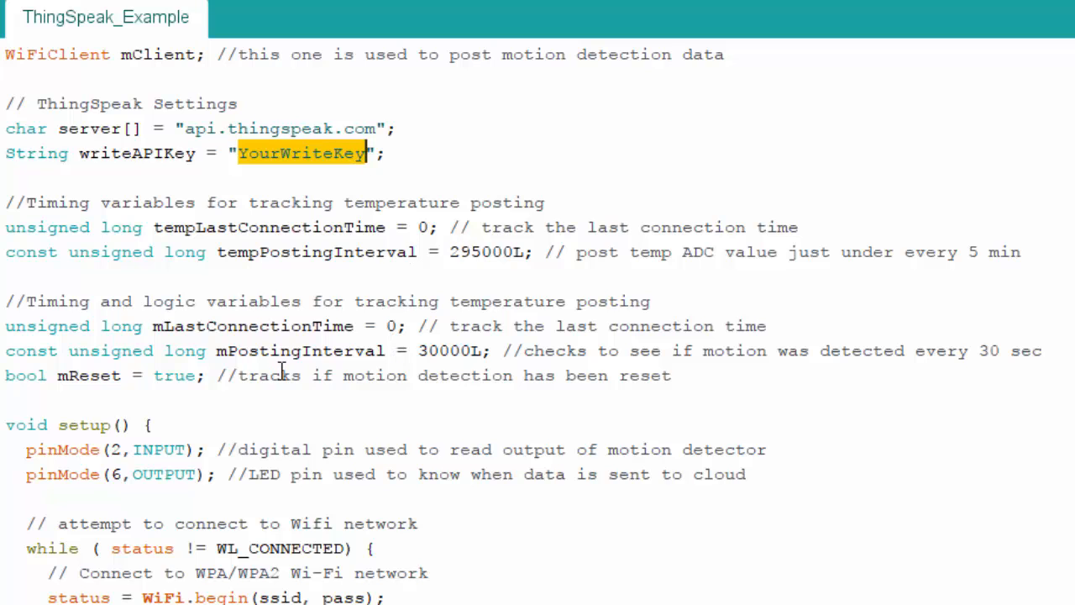
pyautogui.scroll(-1, 283, 370)
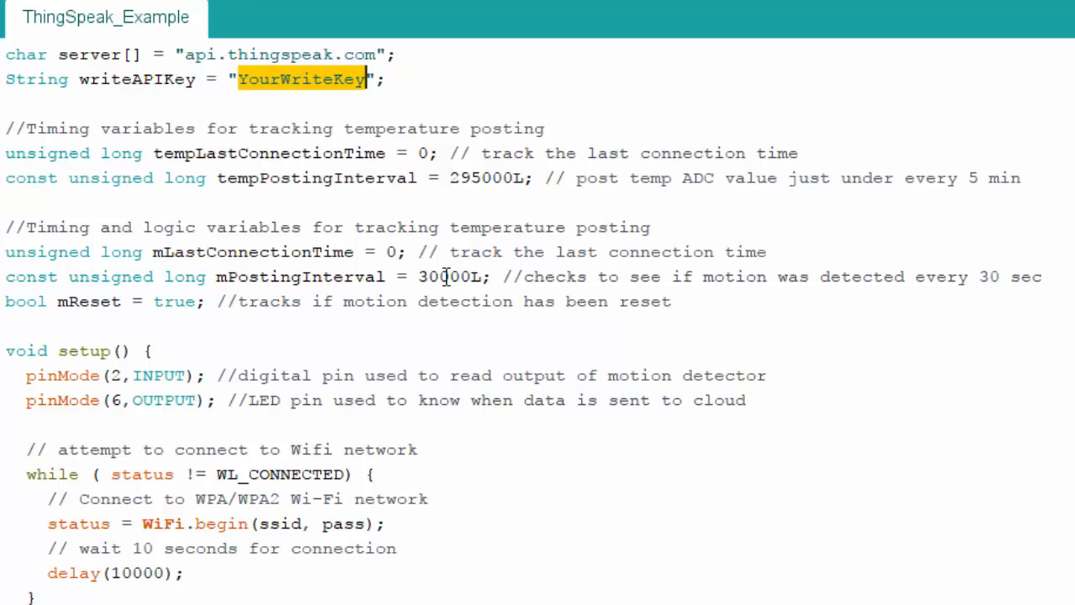
pyautogui.scroll(-1, 75, 309)
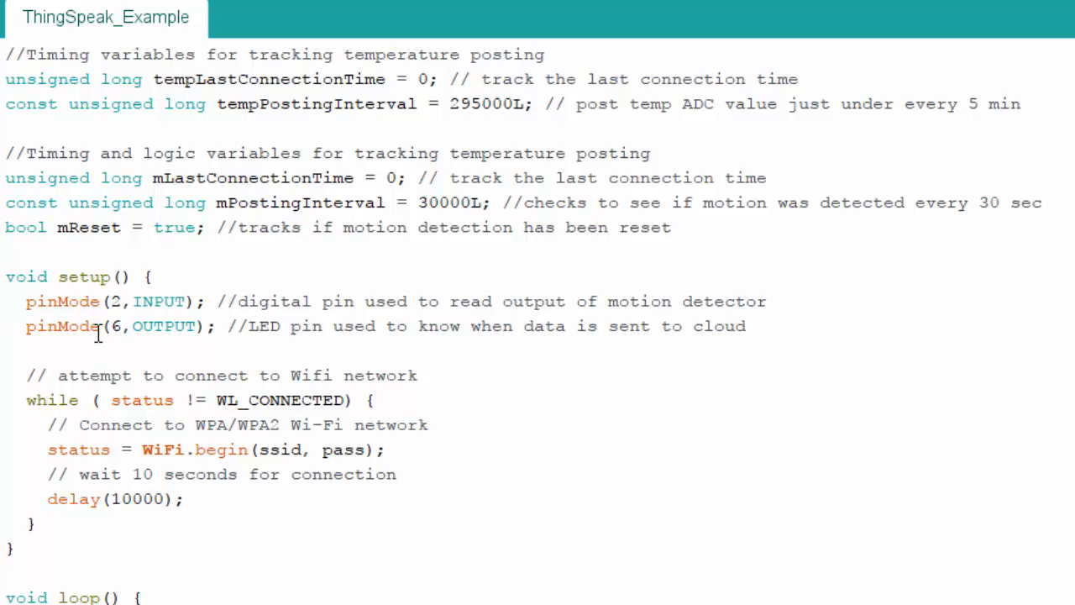
pyautogui.scroll(-1, 432, 390)
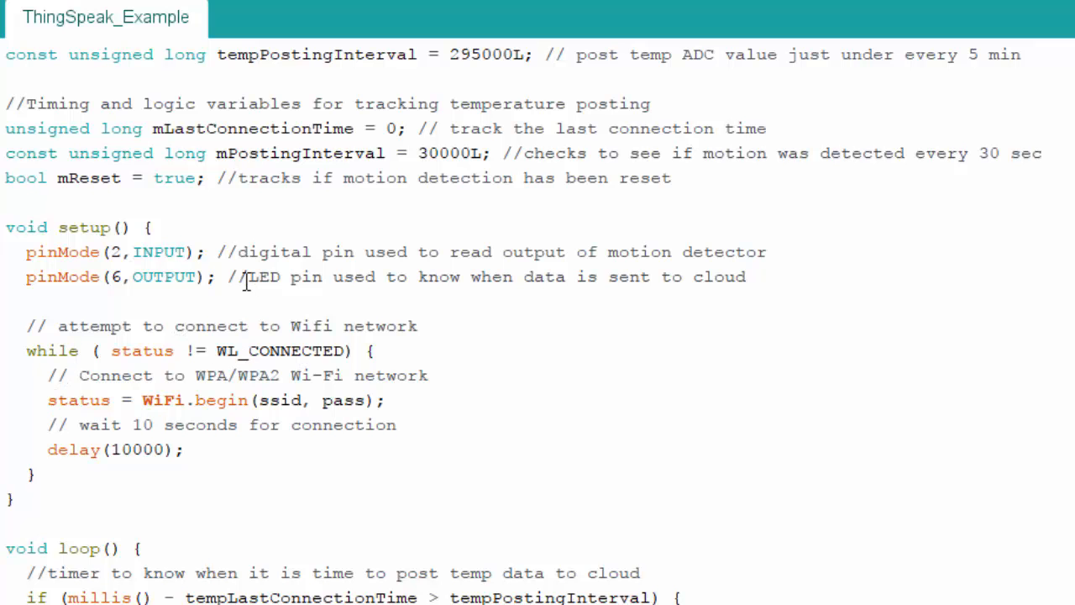
# Examine the loop() code for the temperature posting timer and the motion detection check that calls mHttpRequest().
pyautogui.scroll(-3, 547, 382)
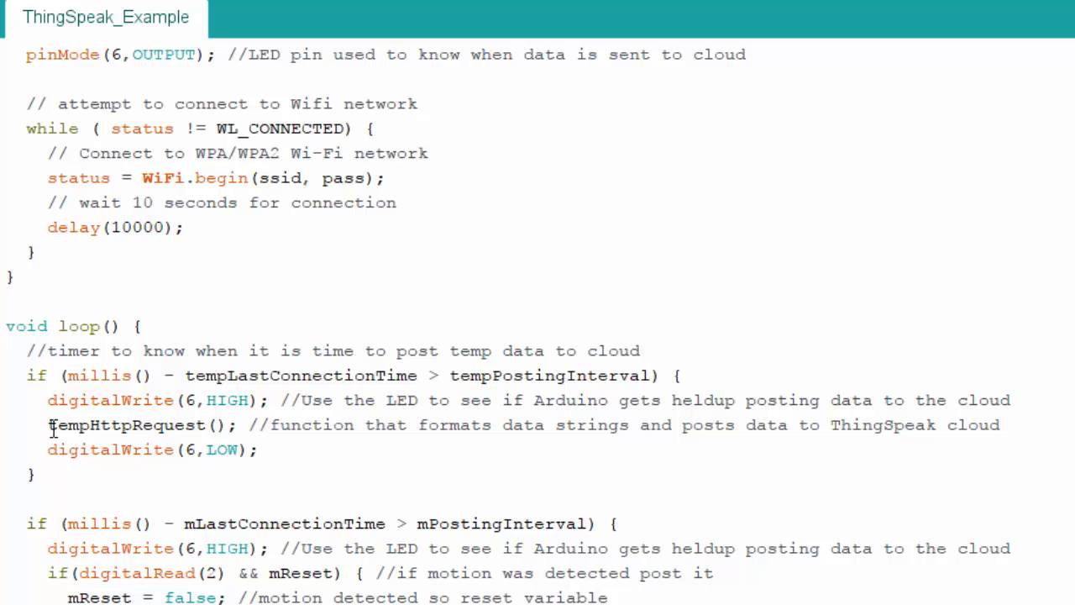
pyautogui.scroll(-2, 53, 429)
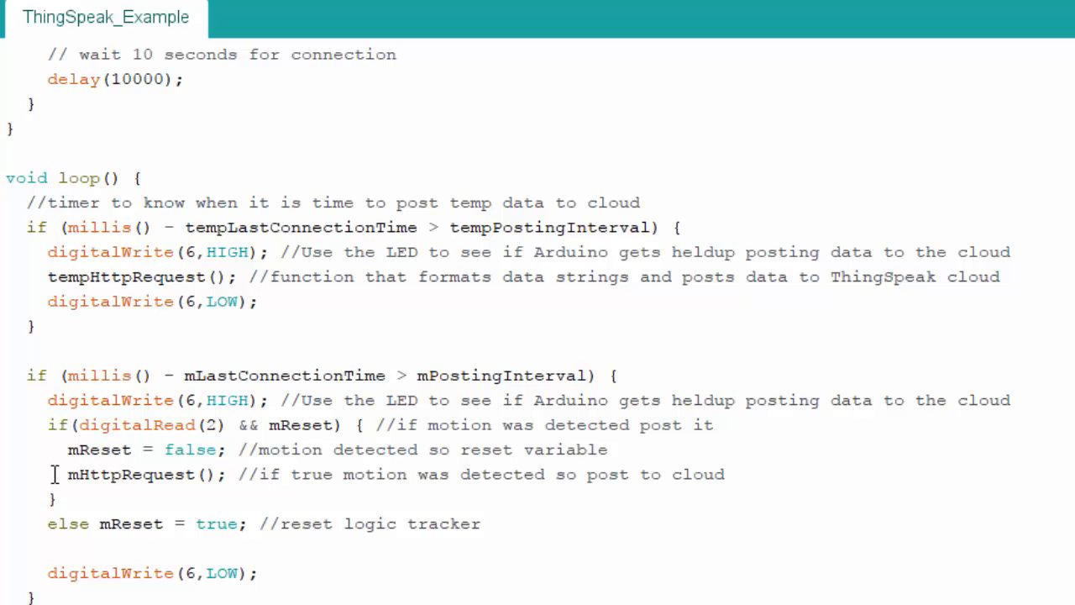
pyautogui.click(223, 488)
# Examine how tempHttpRequest() and mHttpRequest() build their data strings and post them to ThingSpeak, and return to the sketch's beginning.
pyautogui.scroll(-6, 181, 523)
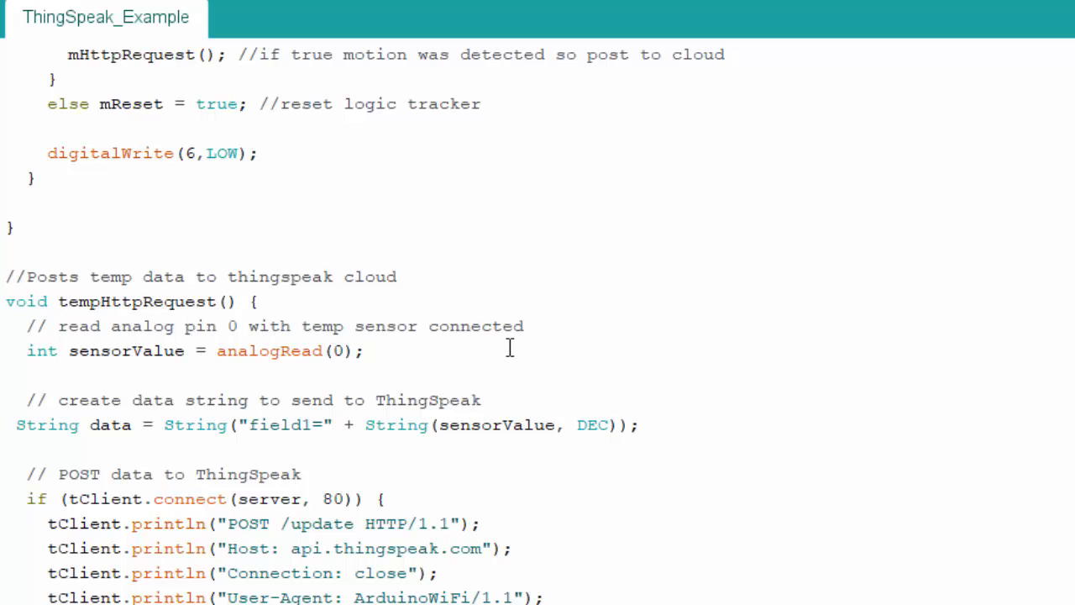
pyautogui.scroll(-1, 510, 348)
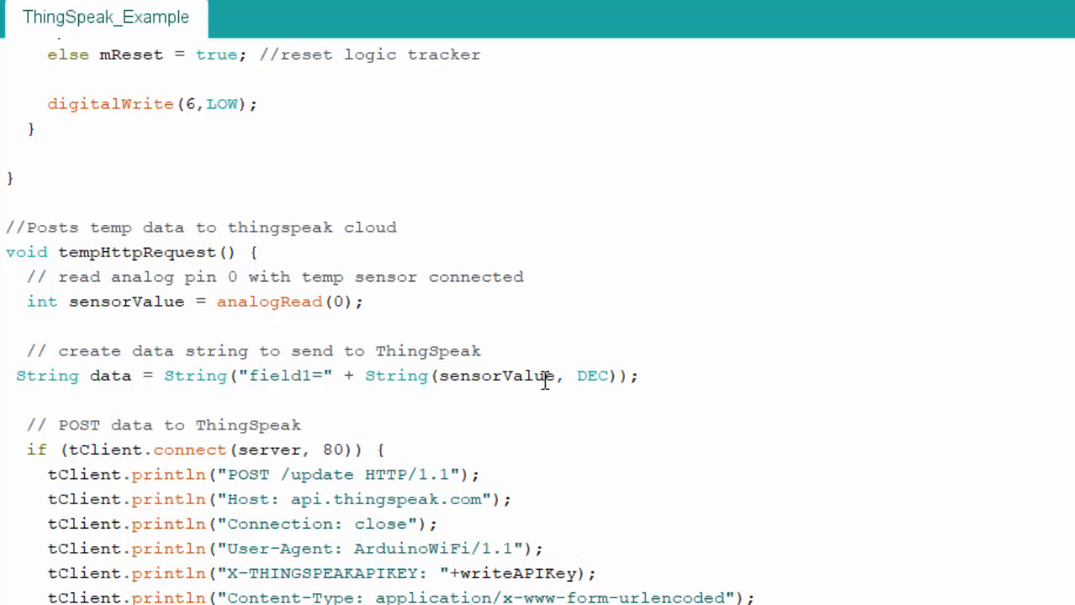
pyautogui.scroll(-4, 431, 577)
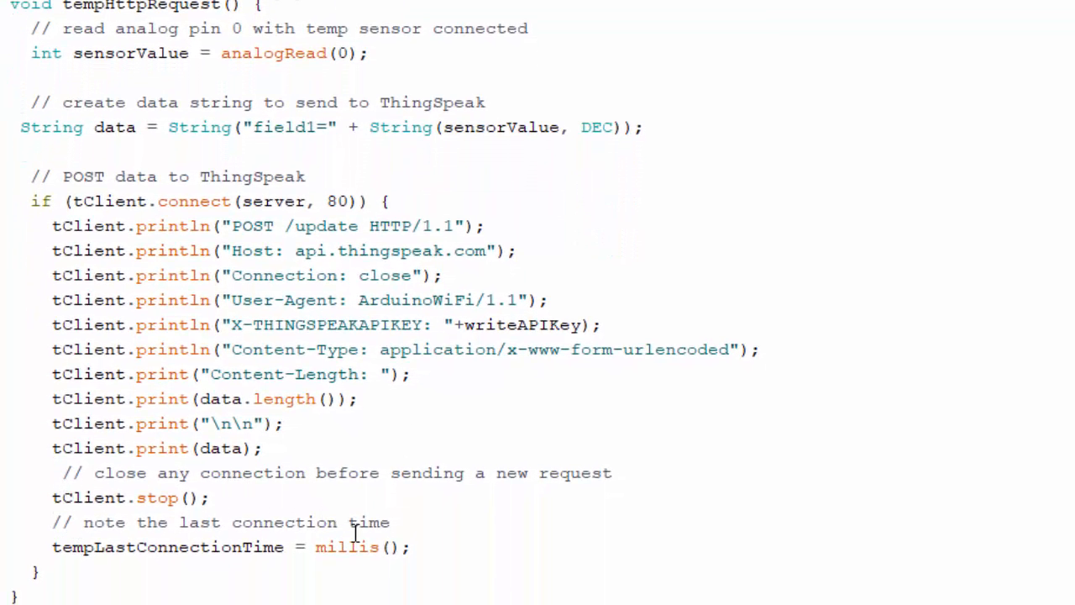
pyautogui.scroll(-1, 479, 215)
pyautogui.scroll(-6, 479, 216)
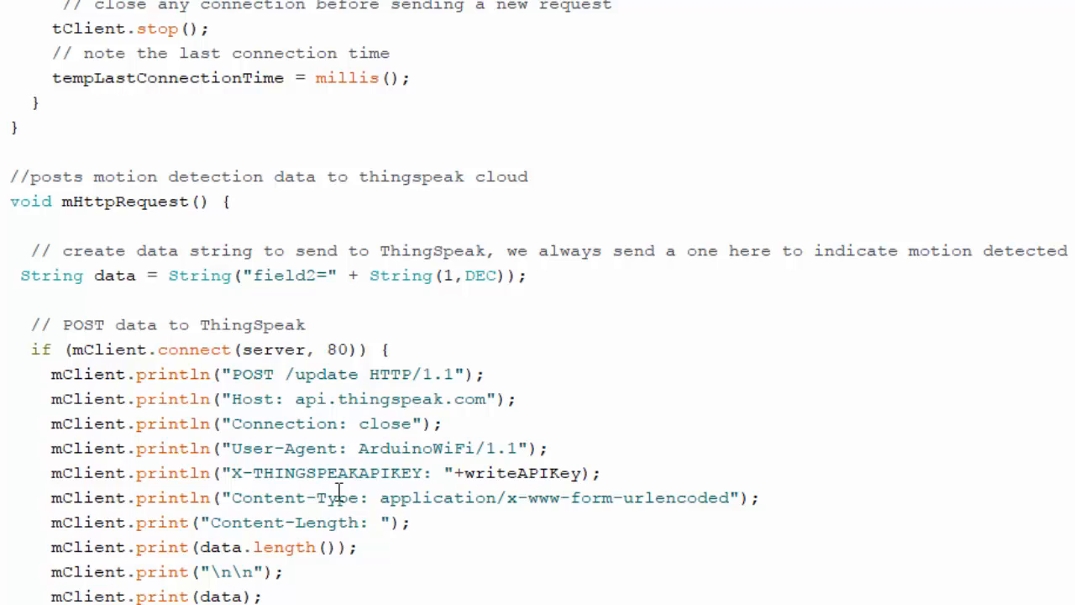
pyautogui.scroll(-1, 340, 492)
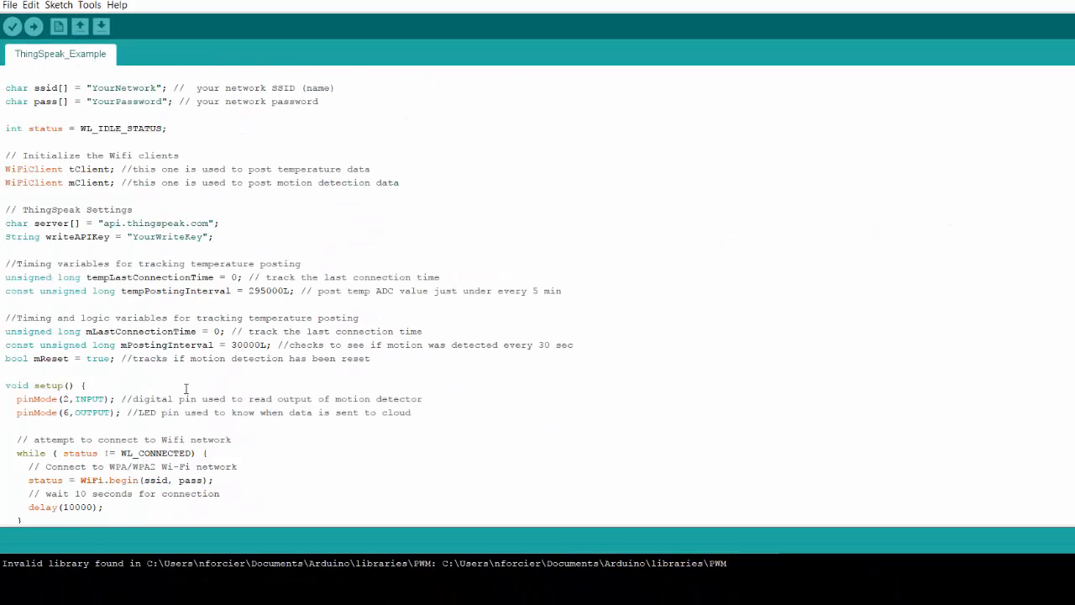
pyautogui.scroll(1, 185, 388)
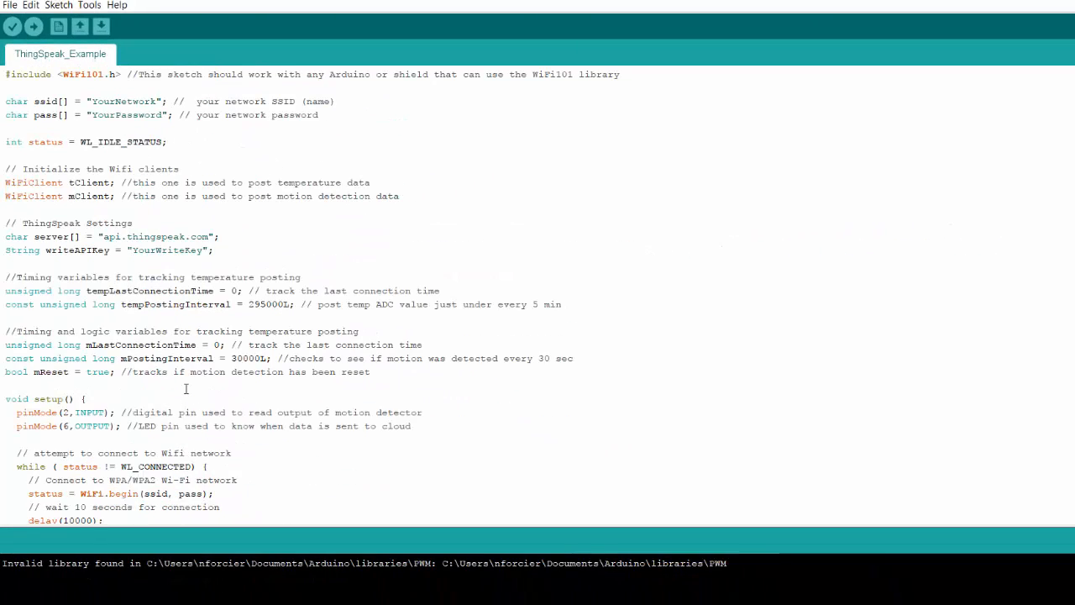